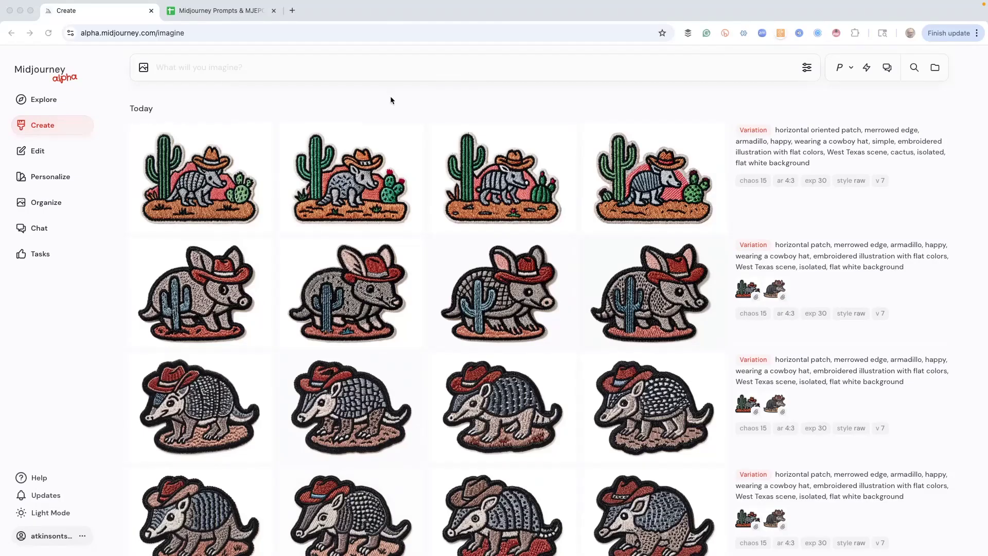
- Show the Style Codes sheet in the planning spreadsheet, scrolled up to code 33525 (linocut, rated 10)
{"action": "left_click", "coordinate": [220, 10]}
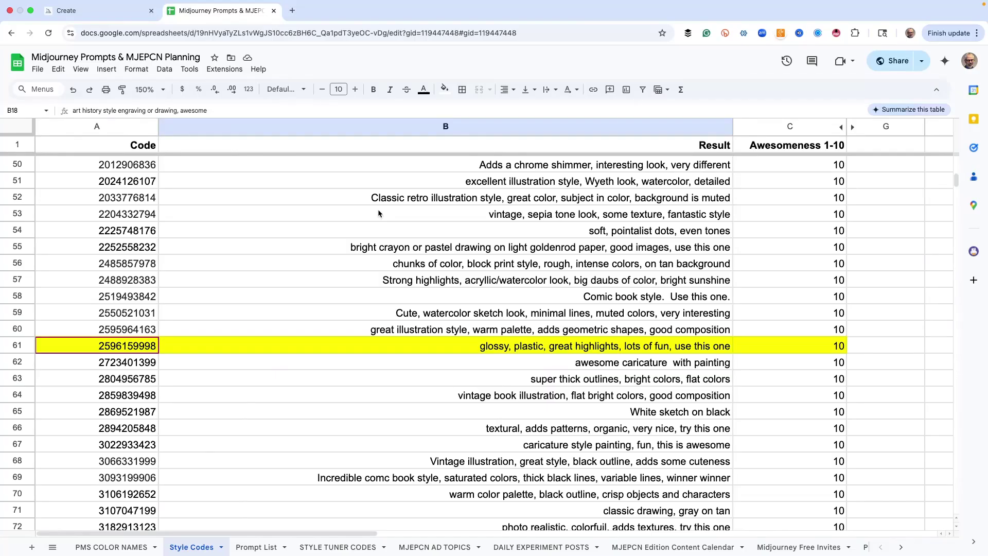
{"action": "scroll", "coordinate": [364, 220], "scroll_direction": "up", "scroll_amount": 15}
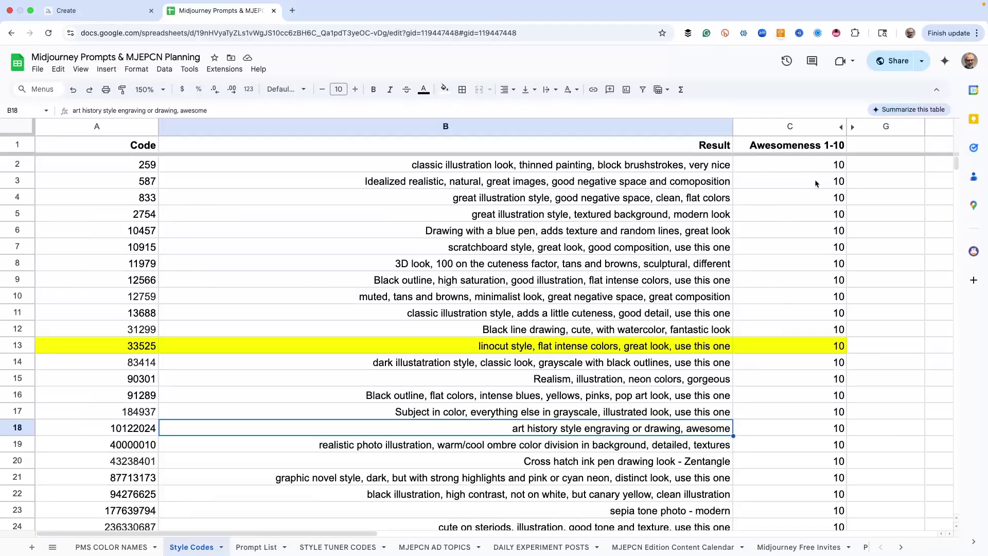
{"action": "scroll", "coordinate": [432, 271], "scroll_direction": "down", "scroll_amount": 20}
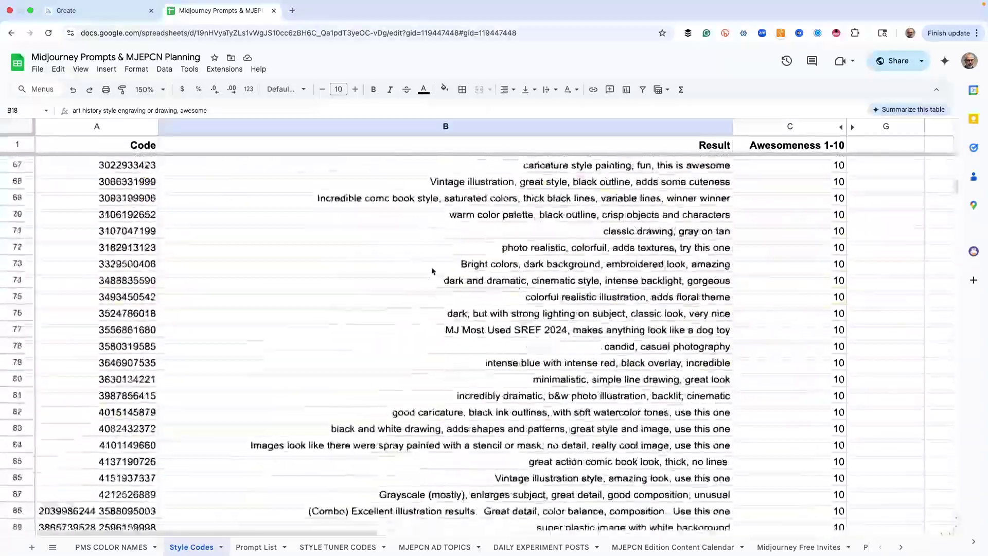
{"action": "scroll", "coordinate": [432, 271], "scroll_direction": "down", "scroll_amount": 20}
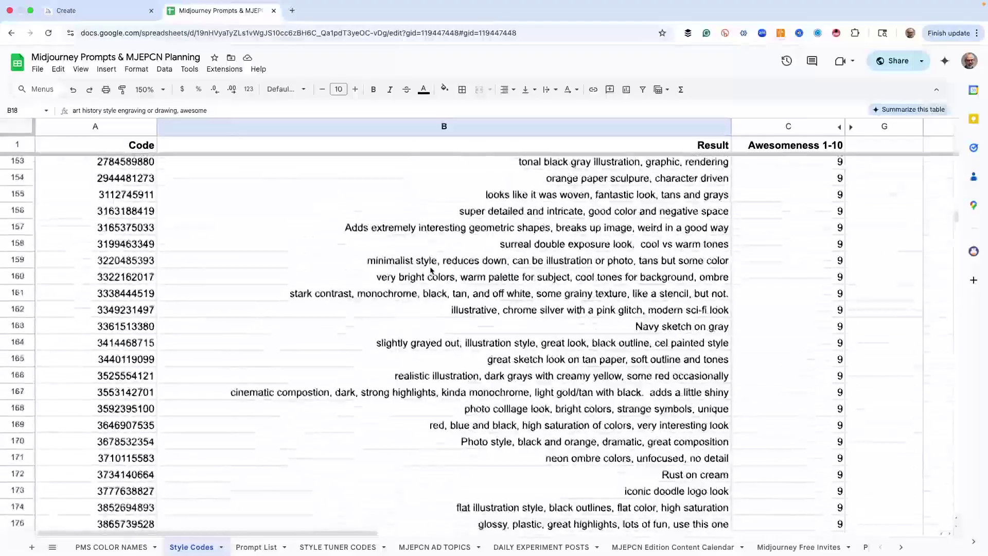
{"action": "scroll", "coordinate": [431, 269], "scroll_direction": "down", "scroll_amount": 20}
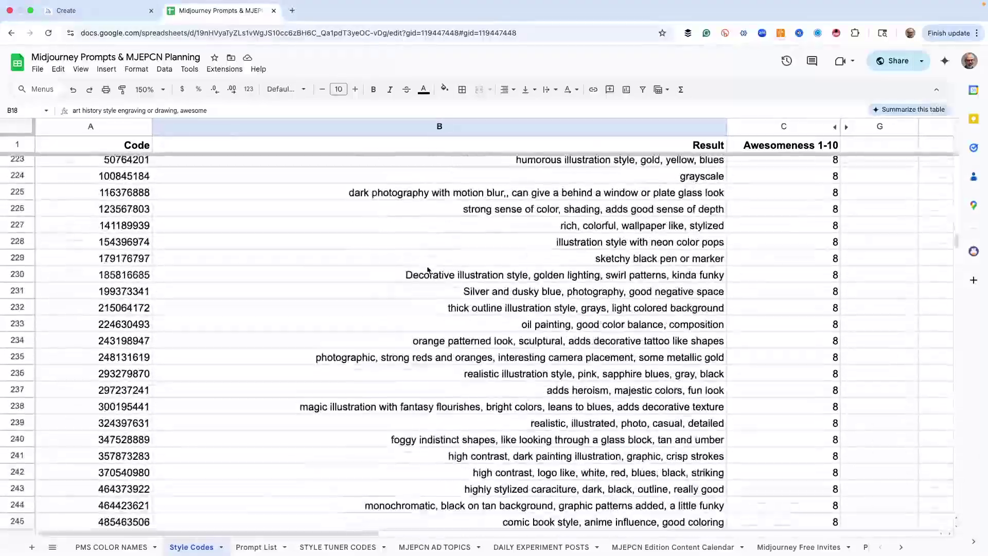
{"action": "scroll", "coordinate": [427, 269], "scroll_direction": "down", "scroll_amount": 15}
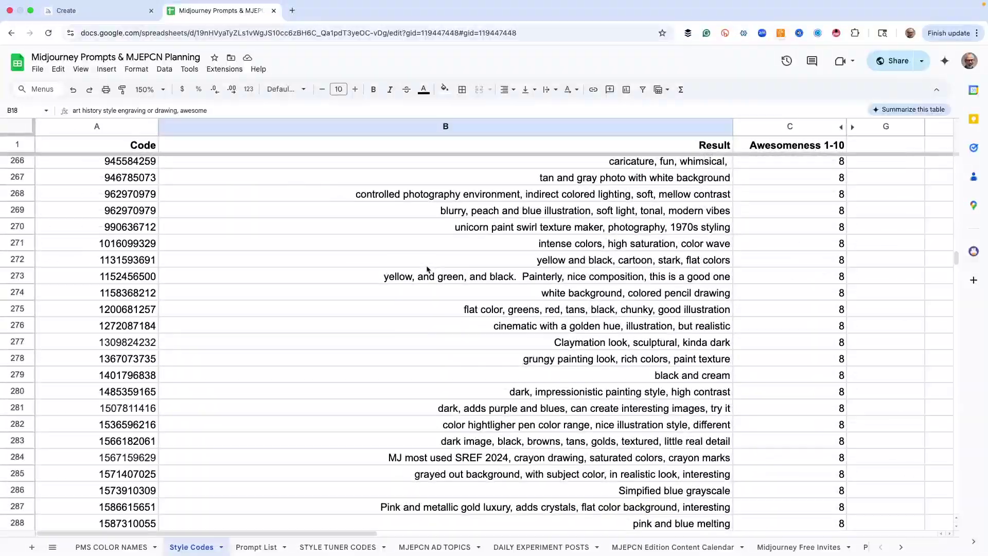
{"action": "scroll", "coordinate": [427, 269], "scroll_direction": "down", "scroll_amount": 12}
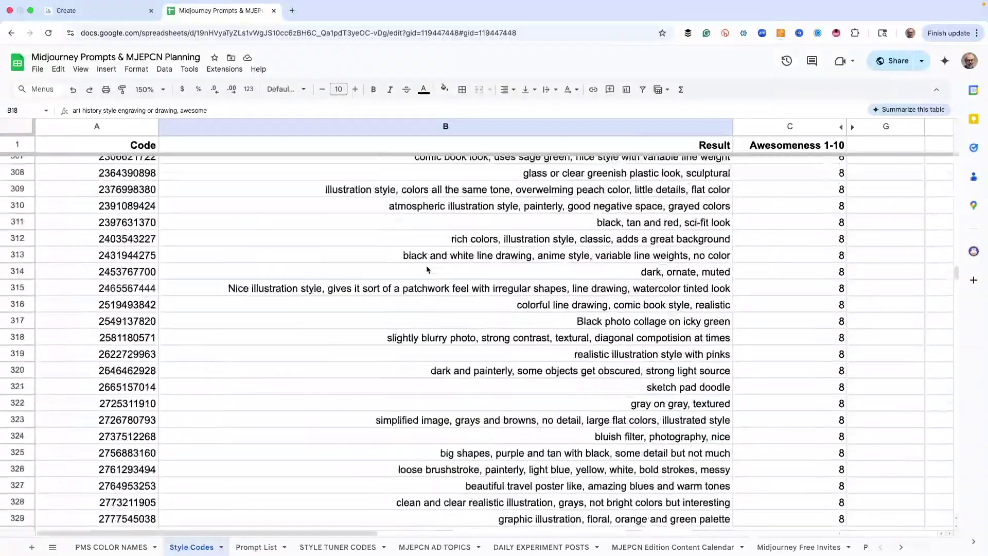
{"action": "scroll", "coordinate": [427, 269], "scroll_direction": "down", "scroll_amount": 10}
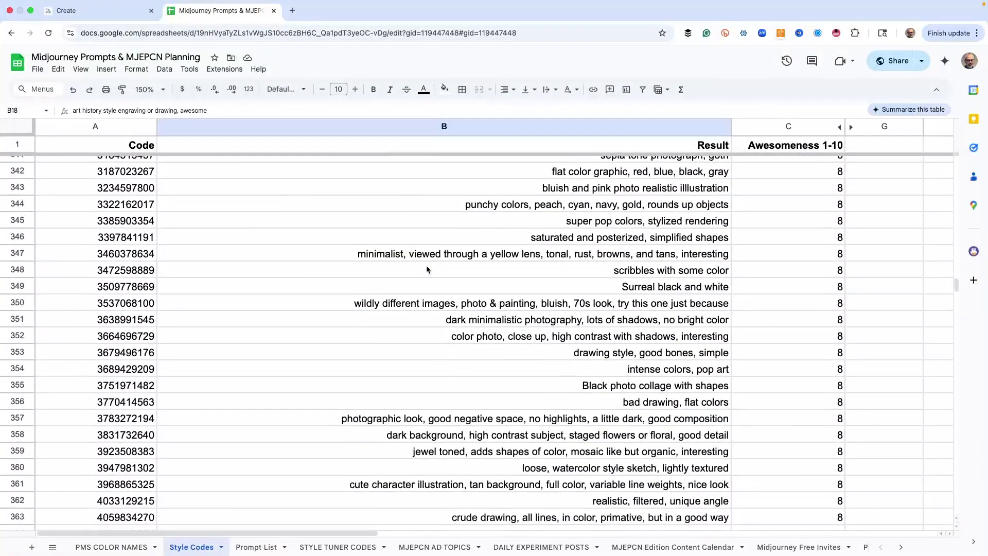
{"action": "scroll", "coordinate": [427, 270], "scroll_direction": "down", "scroll_amount": 1}
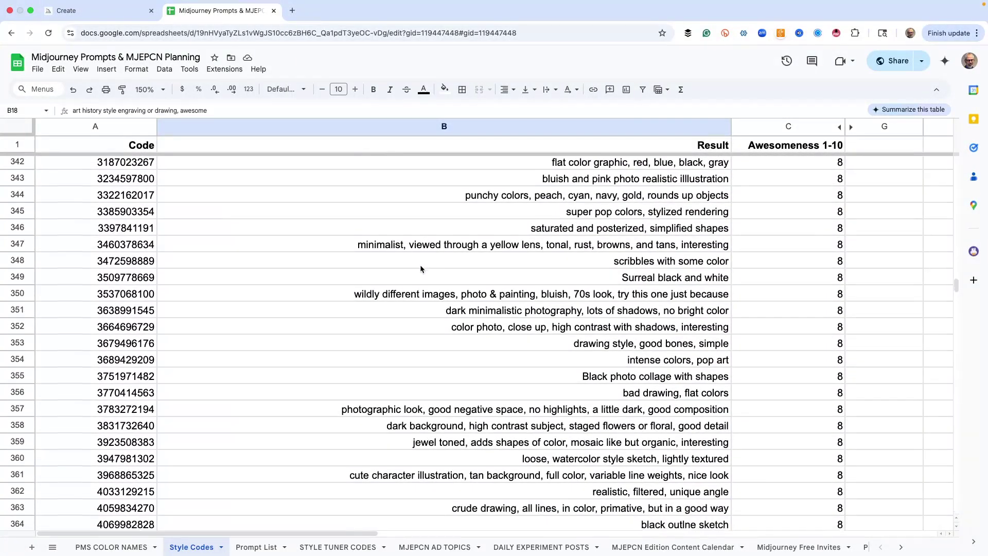
{"action": "scroll", "coordinate": [420, 269], "scroll_direction": "down", "scroll_amount": 10}
{"action": "scroll", "coordinate": [420, 269], "scroll_direction": "down", "scroll_amount": 2}
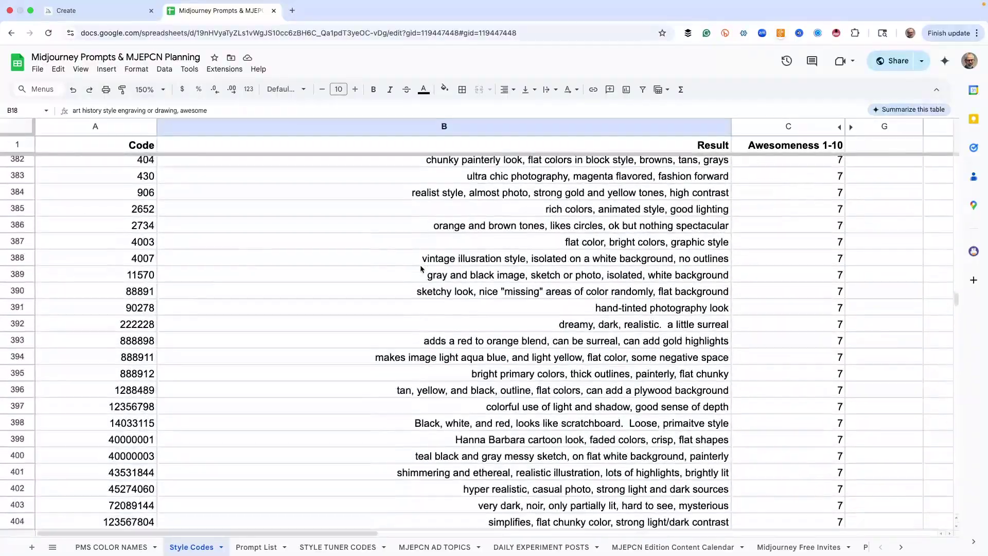
{"action": "scroll", "coordinate": [421, 268], "scroll_direction": "up", "scroll_amount": 20}
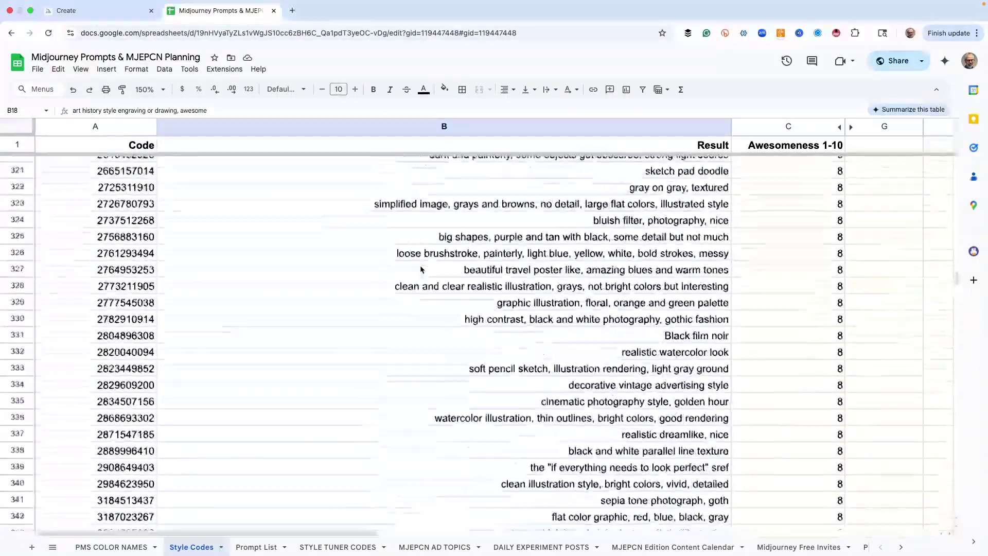
{"action": "scroll", "coordinate": [421, 268], "scroll_direction": "up", "scroll_amount": 20}
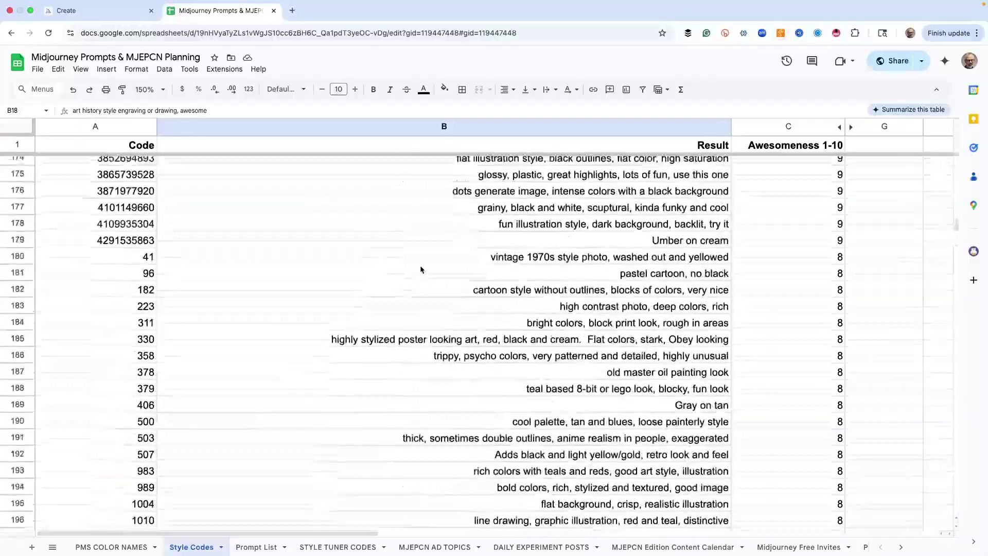
{"action": "scroll", "coordinate": [399, 271], "scroll_direction": "up", "scroll_amount": 1}
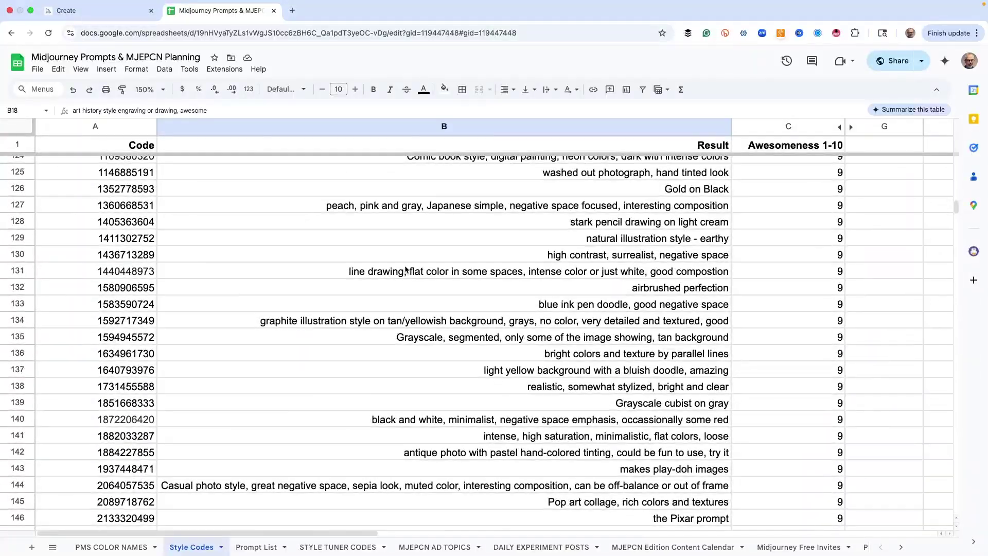
{"action": "scroll", "coordinate": [405, 270], "scroll_direction": "up", "scroll_amount": 20}
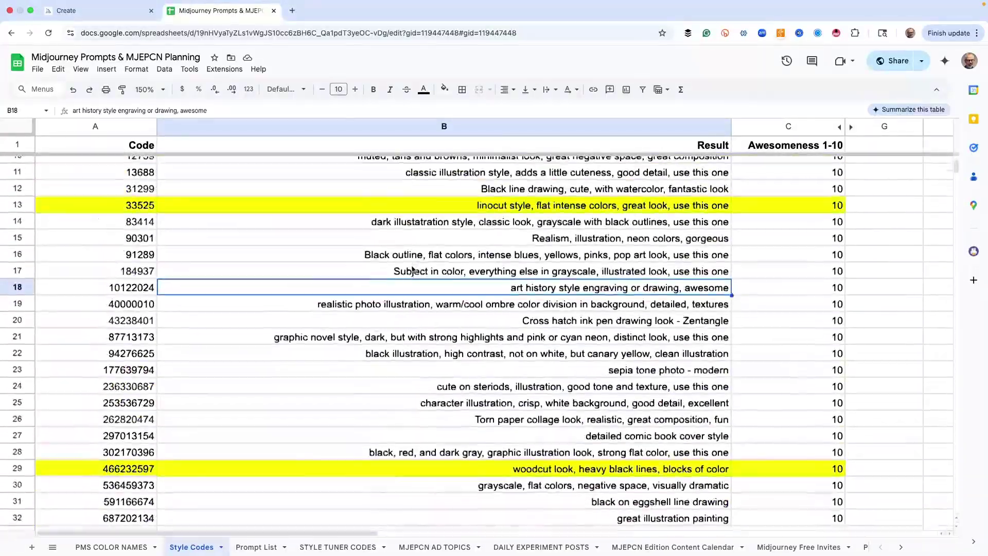
{"action": "scroll", "coordinate": [412, 268], "scroll_direction": "up", "scroll_amount": 3}
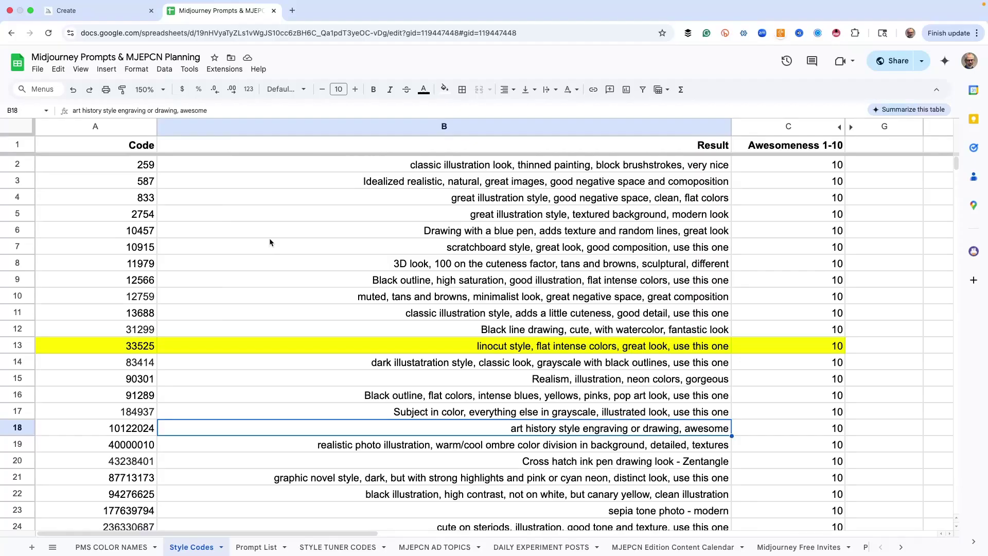
{"action": "scroll", "coordinate": [288, 253], "scroll_direction": "down", "scroll_amount": 3}
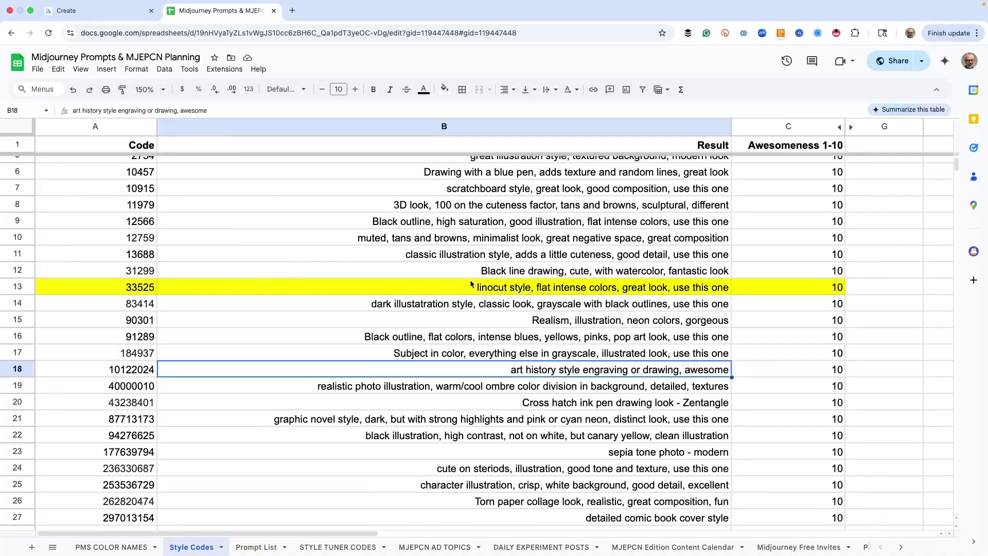
{"action": "scroll", "coordinate": [413, 282], "scroll_direction": "down", "scroll_amount": 10}
{"action": "scroll", "coordinate": [414, 283], "scroll_direction": "up", "scroll_amount": 2}
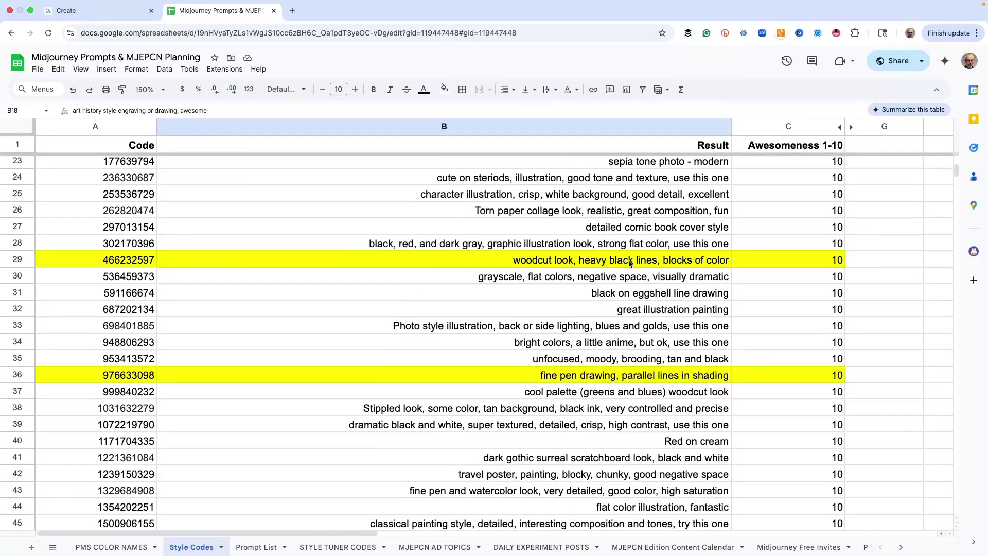
{"action": "scroll", "coordinate": [355, 278], "scroll_direction": "down", "scroll_amount": 3}
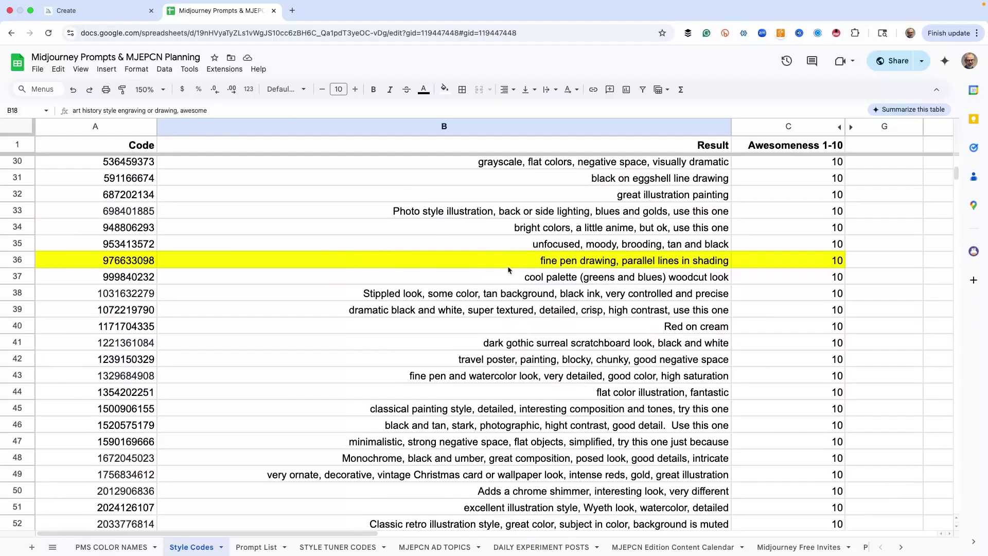
{"action": "scroll", "coordinate": [463, 271], "scroll_direction": "down", "scroll_amount": 3}
{"action": "scroll", "coordinate": [463, 271], "scroll_direction": "down", "scroll_amount": 4}
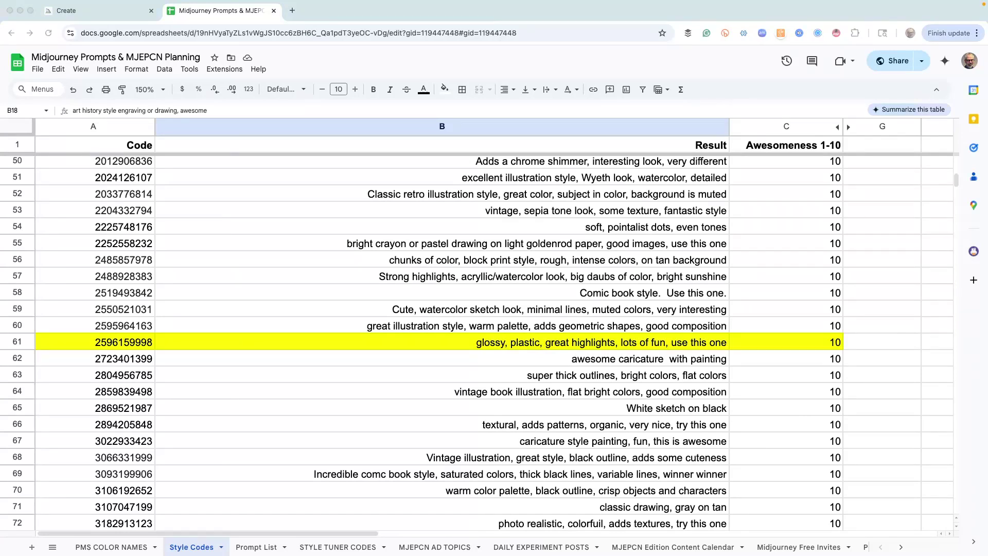
- Submit the iris-and-lily wallpaper prompt with --tile --exp 20 and the four sref codes
{"action": "left_click", "coordinate": [123, 13]}
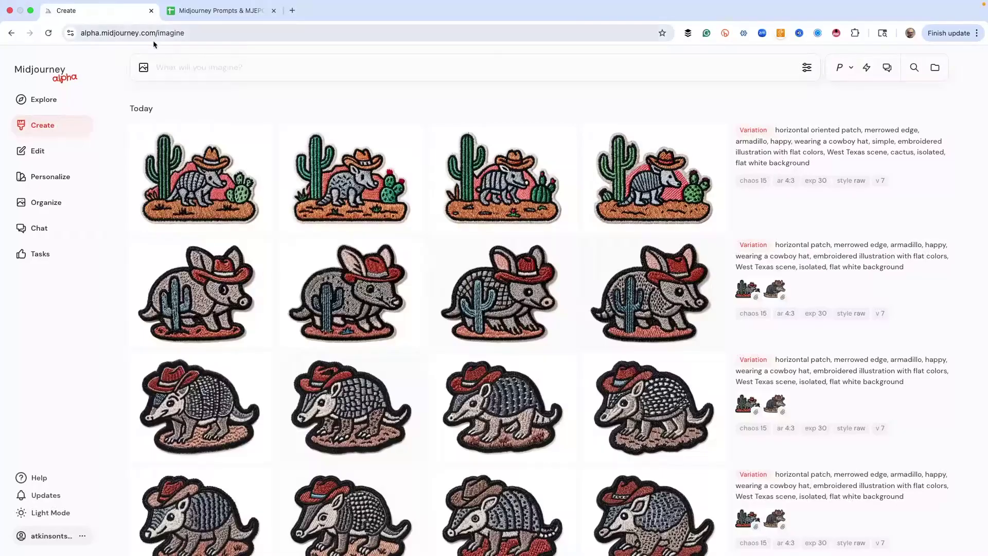
{"action": "key", "text": "super+v"}
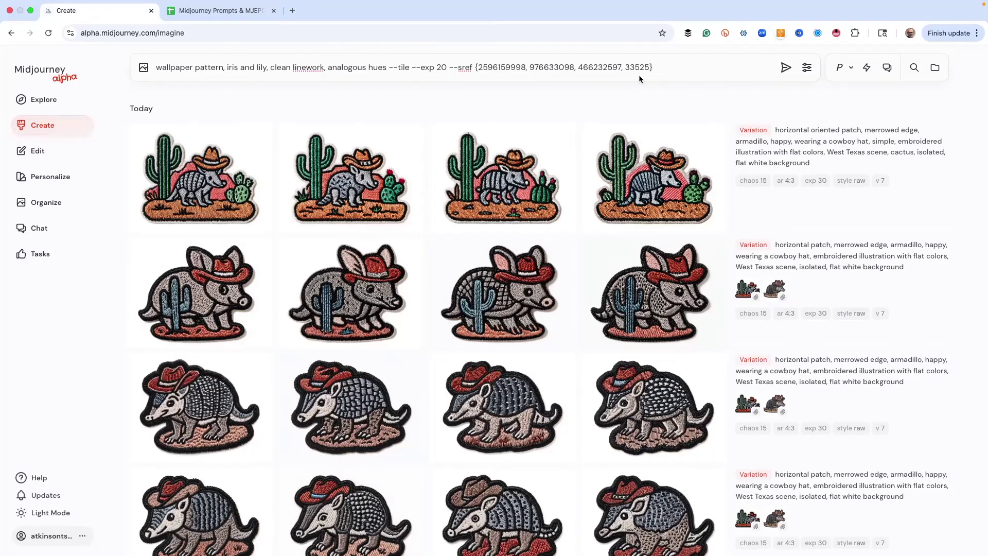
{"action": "key", "text": "Return"}
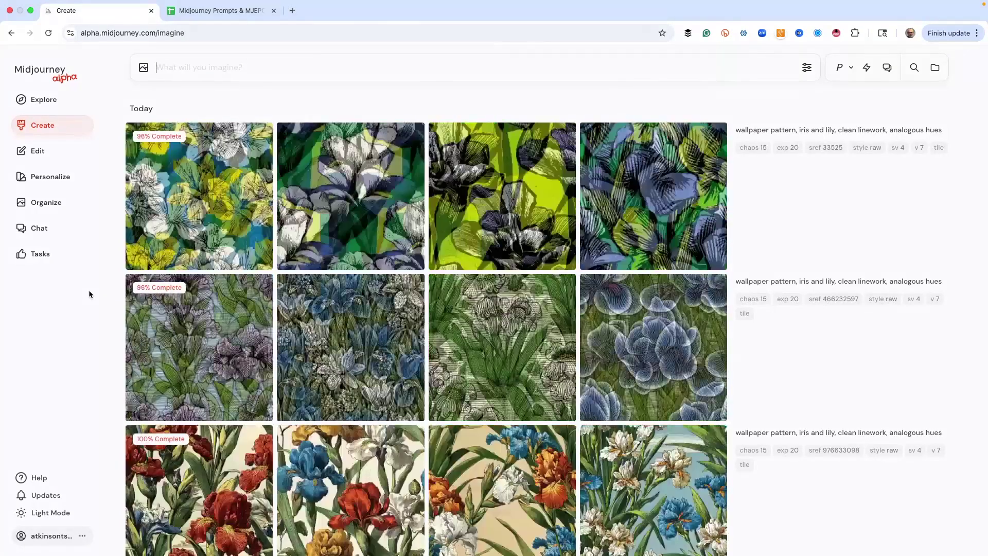
{"action": "scroll", "coordinate": [480, 299], "scroll_direction": "down", "scroll_amount": 5}
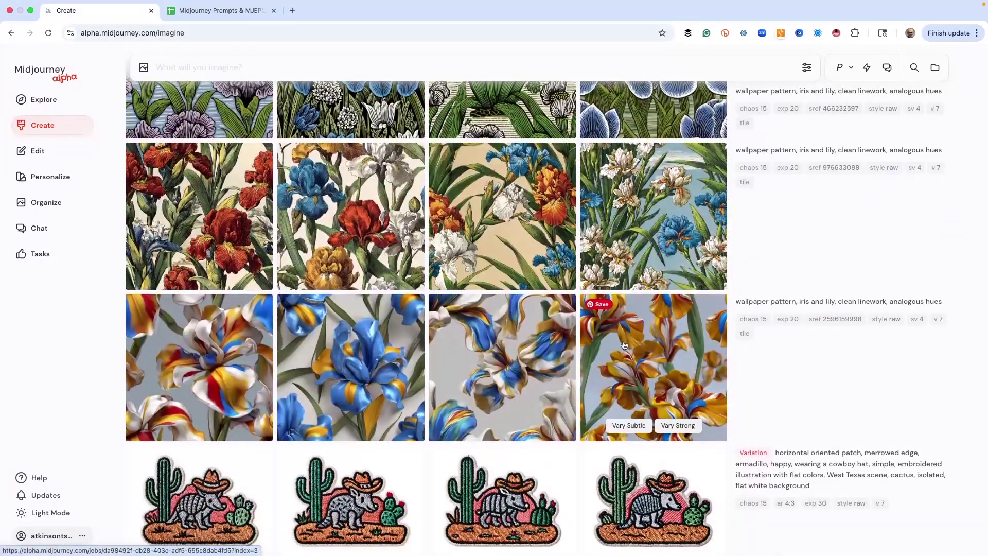
{"action": "left_click", "coordinate": [623, 343]}
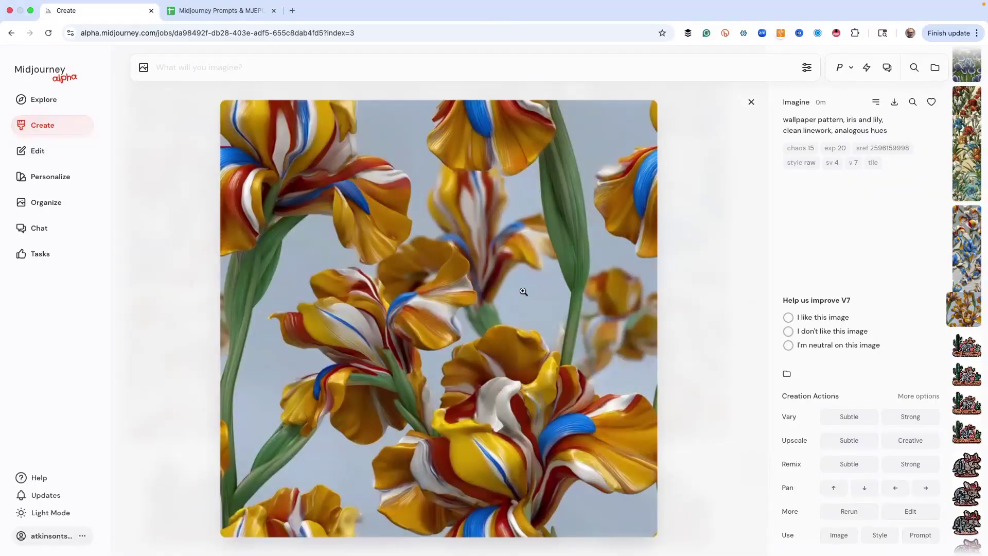
{"action": "key", "text": "Left"}
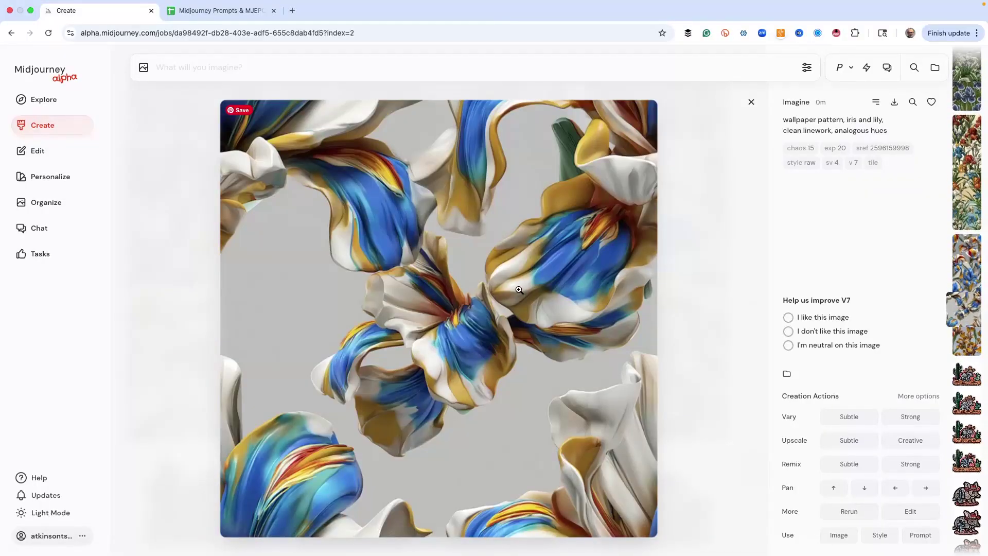
{"action": "key", "text": "Left"}
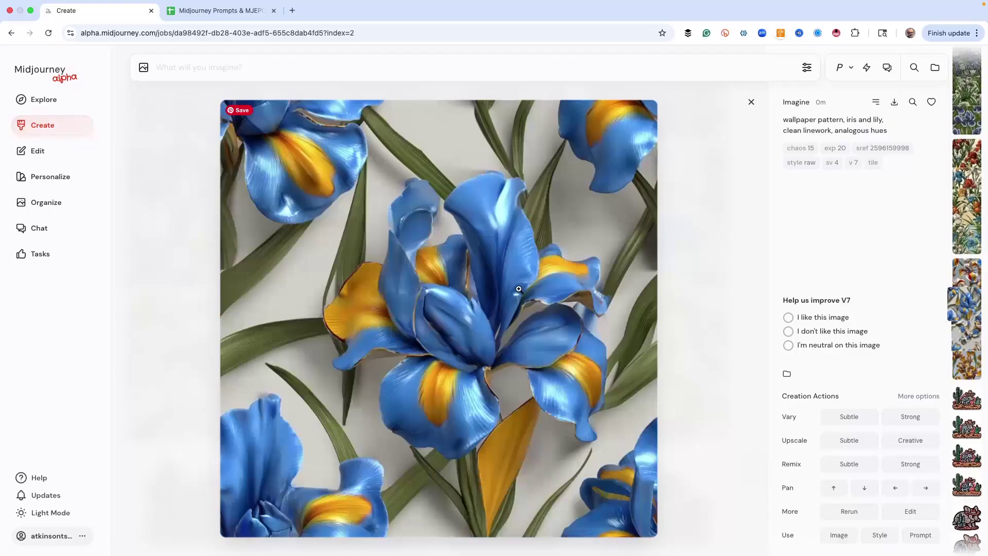
{"action": "key", "text": "Left"}
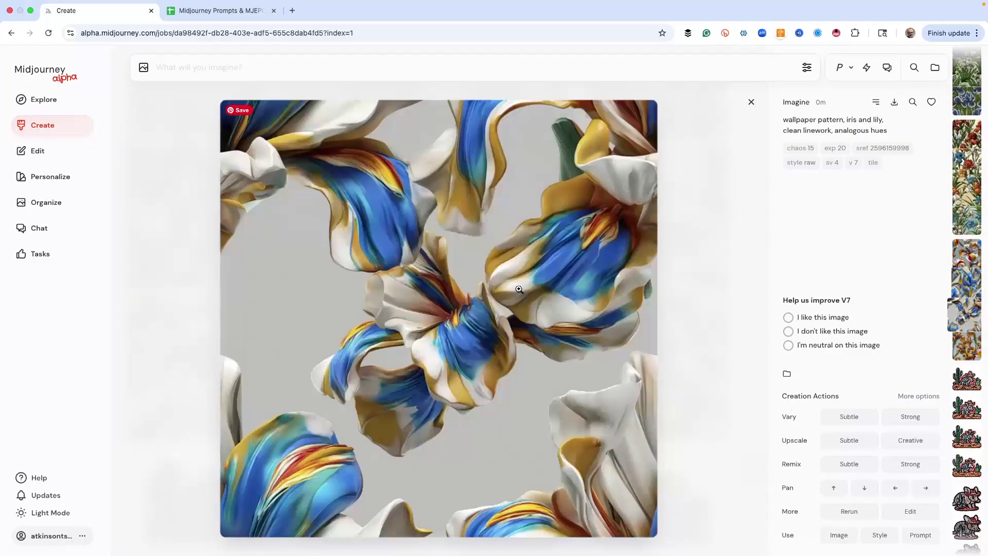
{"action": "key", "text": "Right"}
{"action": "key", "text": "Left"}
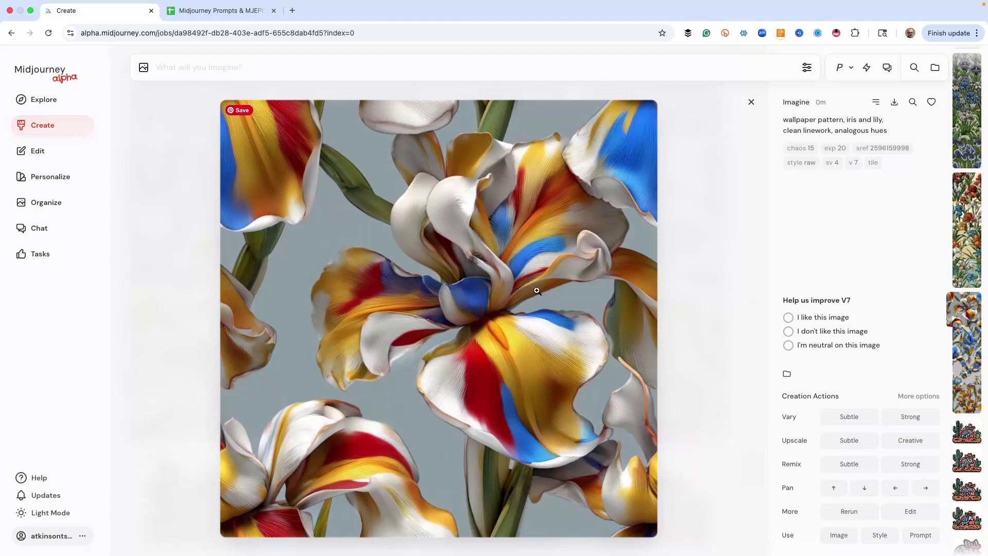
- Browse the enlarged sref 976633098 iris images, then reach the 466232597 woodcut-style set
{"action": "key", "text": "Down"}
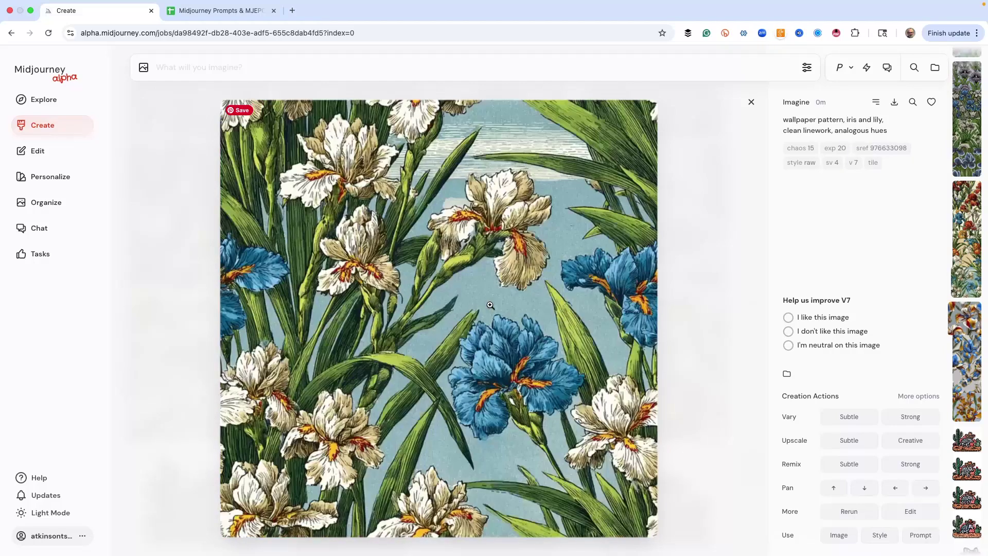
{"action": "key", "text": "Up"}
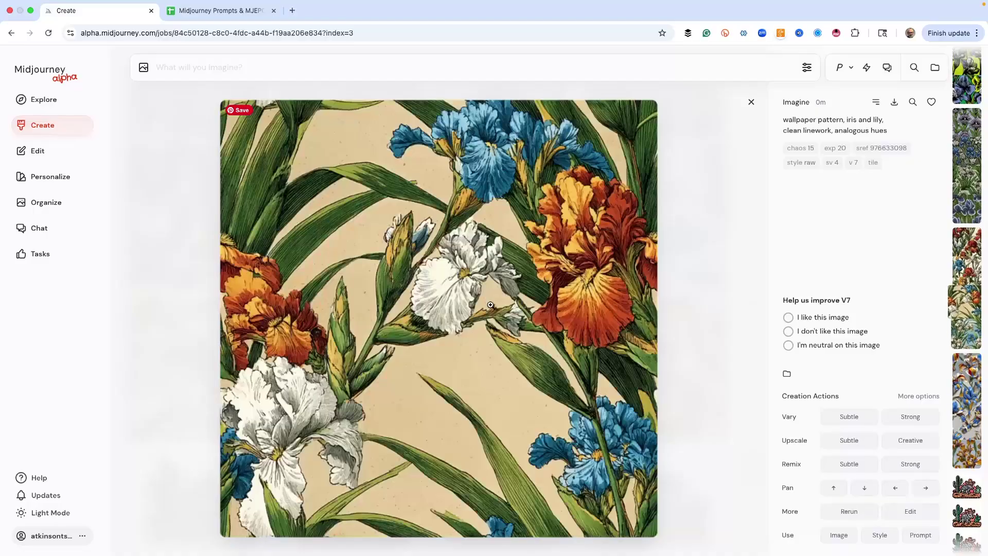
{"action": "key", "text": "Up"}
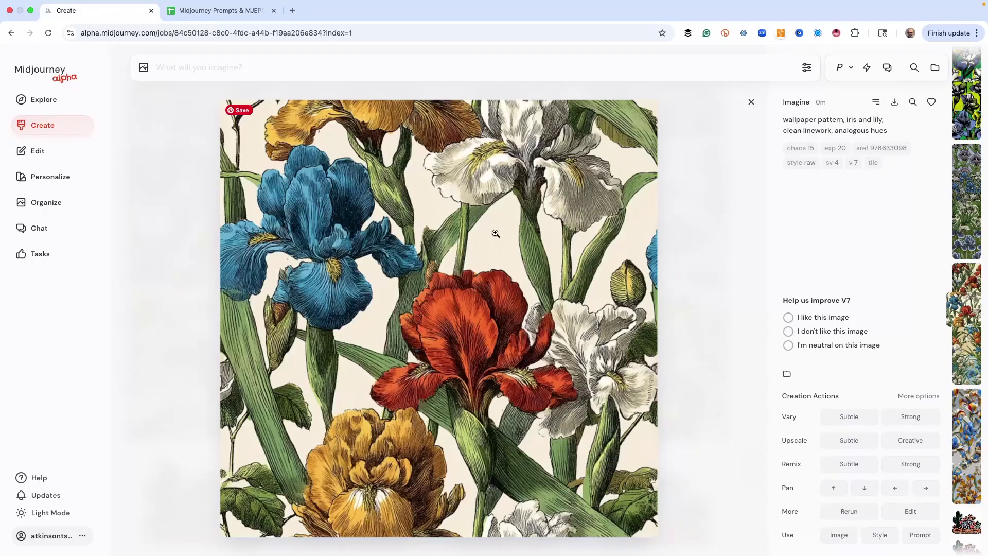
{"action": "scroll", "coordinate": [492, 232], "scroll_direction": "up", "scroll_amount": 1}
- Page through the sref 466232597 candidates to the etched blue iris and white lily tile
{"action": "scroll", "coordinate": [492, 232], "scroll_direction": "up", "scroll_amount": 2}
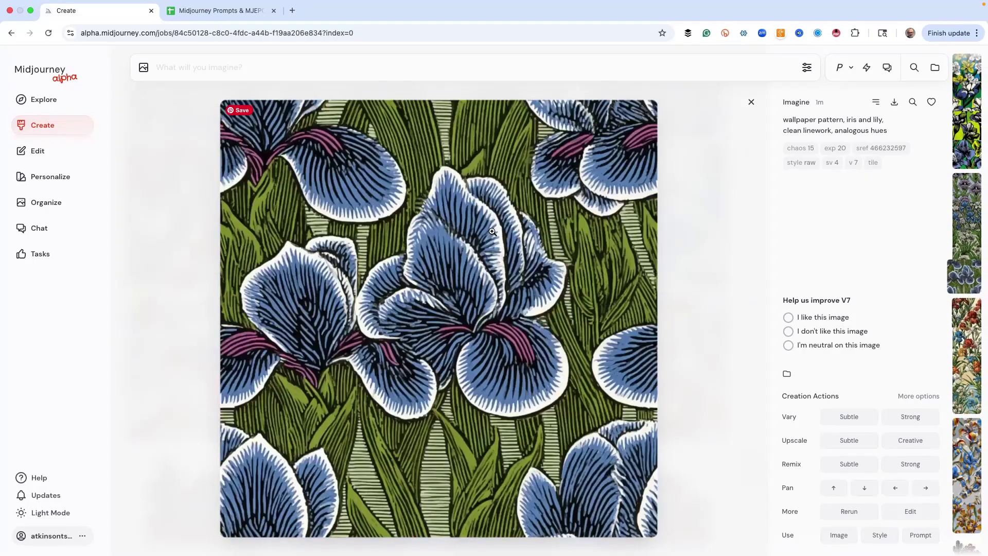
{"action": "scroll", "coordinate": [492, 231], "scroll_direction": "up", "scroll_amount": 2}
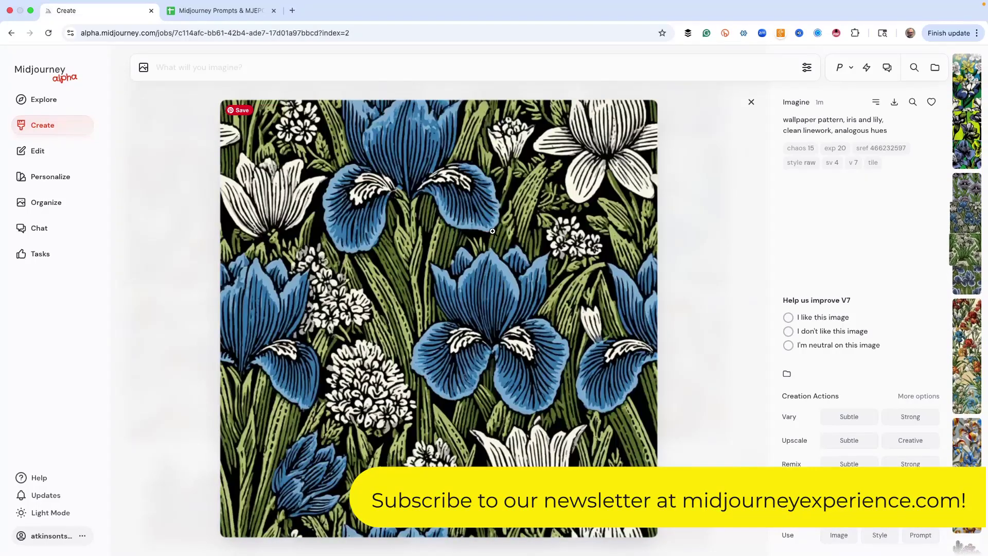
{"action": "scroll", "coordinate": [492, 231], "scroll_direction": "up", "scroll_amount": 1}
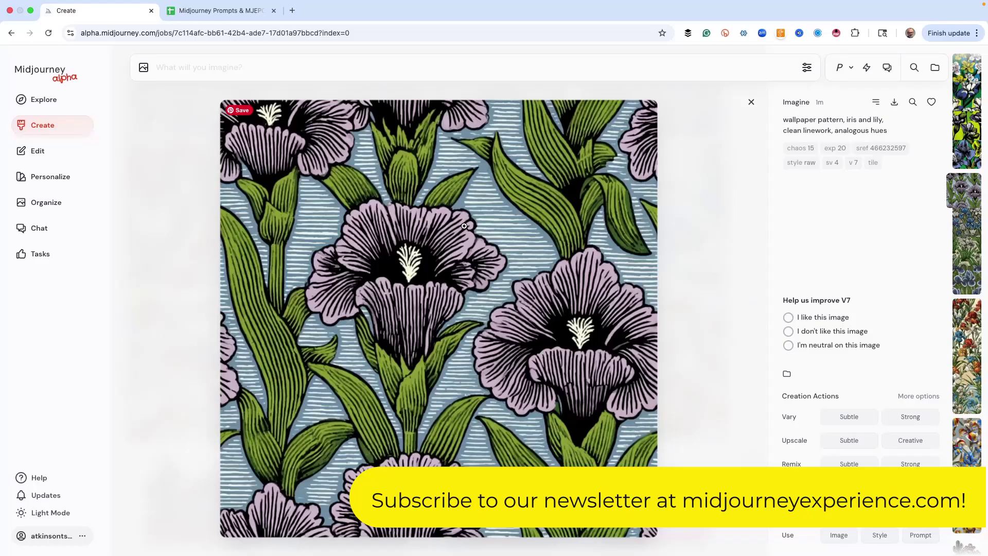
{"action": "key", "text": "Left"}
{"action": "key", "text": "Left"}
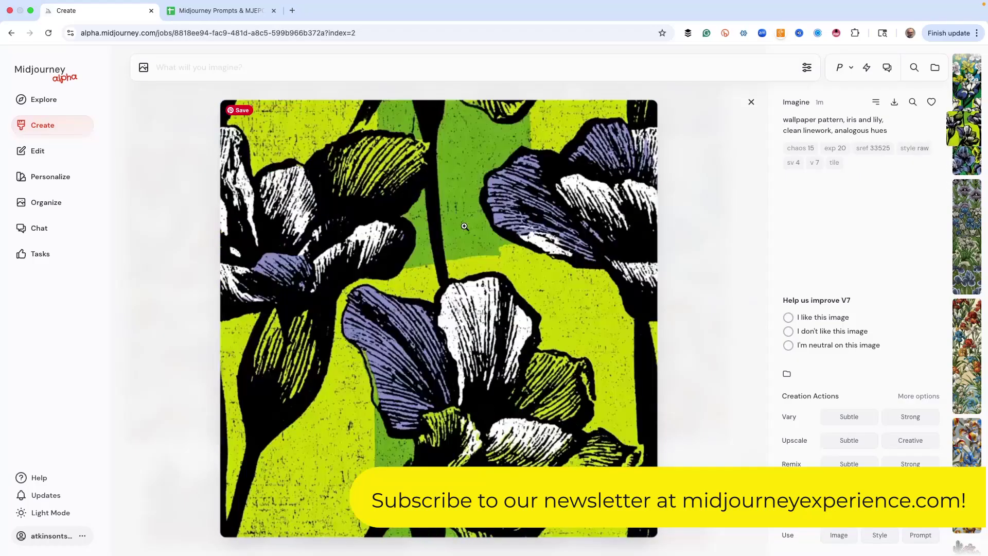
{"action": "key", "text": "Left"}
{"action": "key", "text": "Left"}
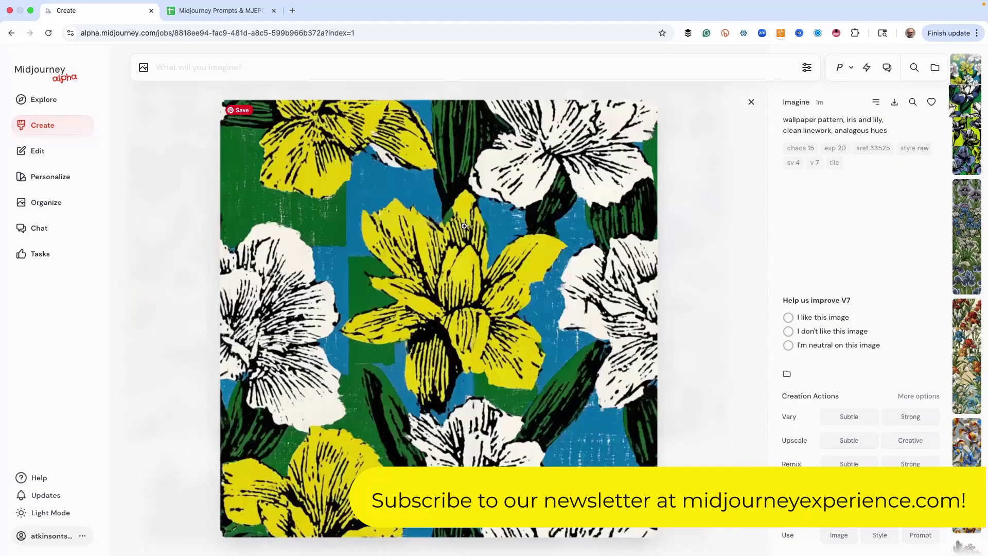
{"action": "key", "text": "Right"}
{"action": "key", "text": "Right"}
{"action": "key", "text": "Right"}
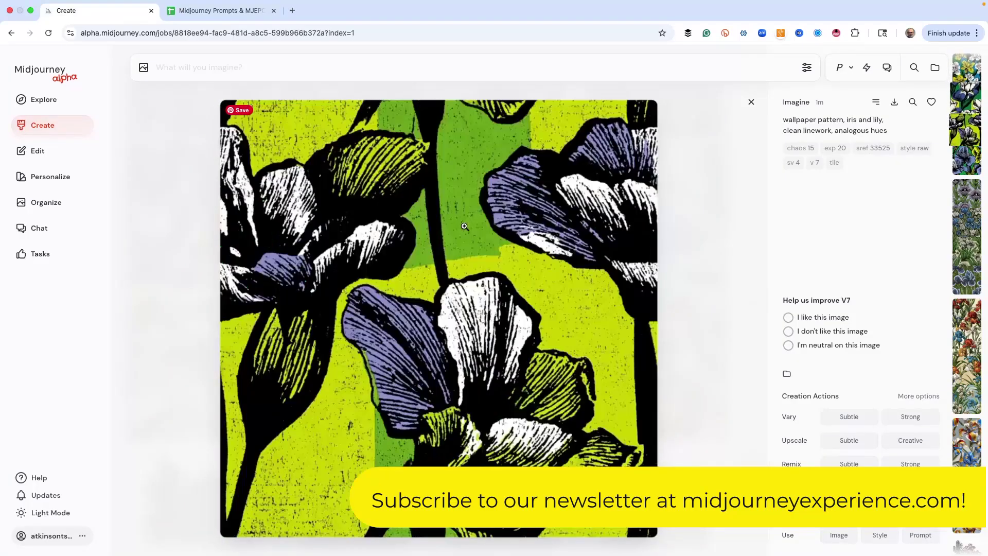
{"action": "key", "text": "Left"}
{"action": "key", "text": "Left"}
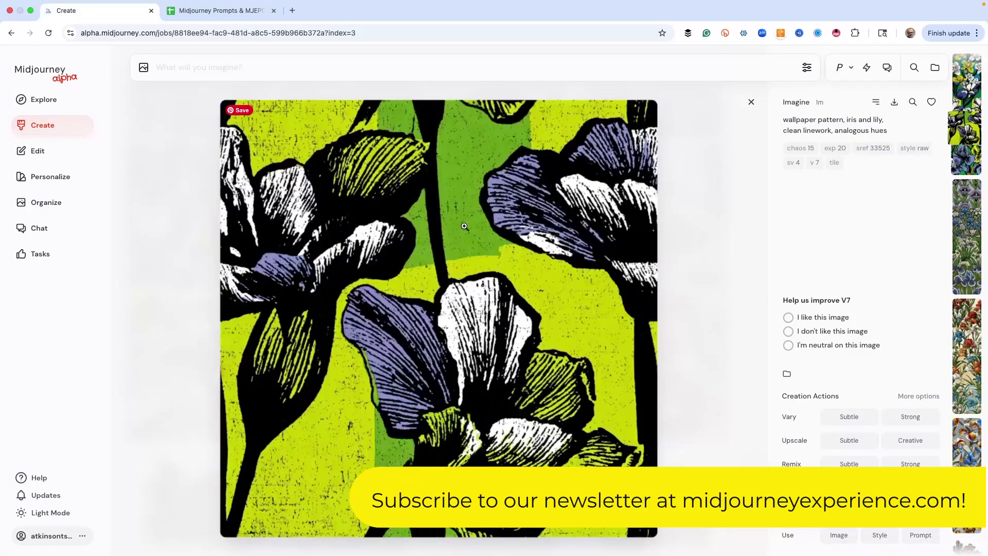
{"action": "key", "text": "Left"}
{"action": "key", "text": "Left"}
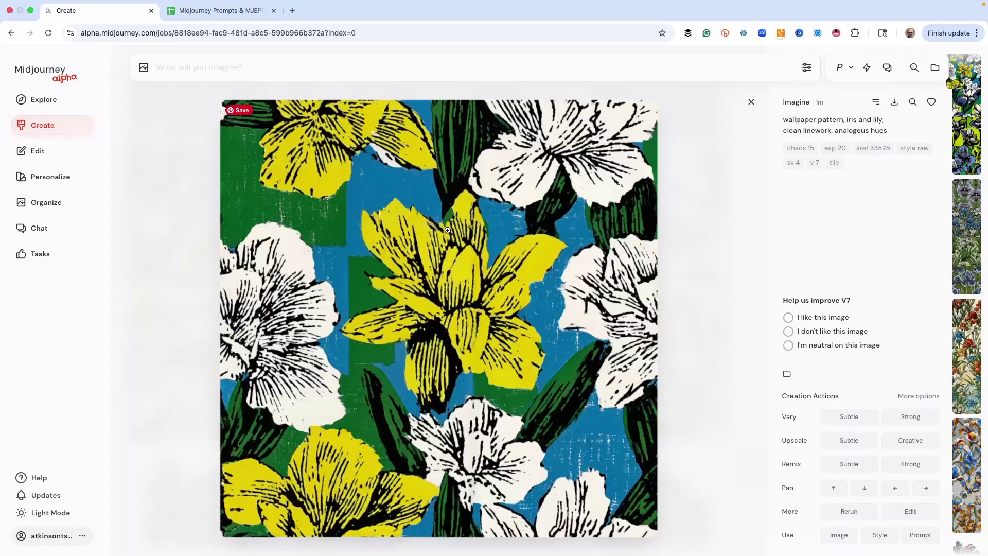
{"action": "key", "text": "Right"}
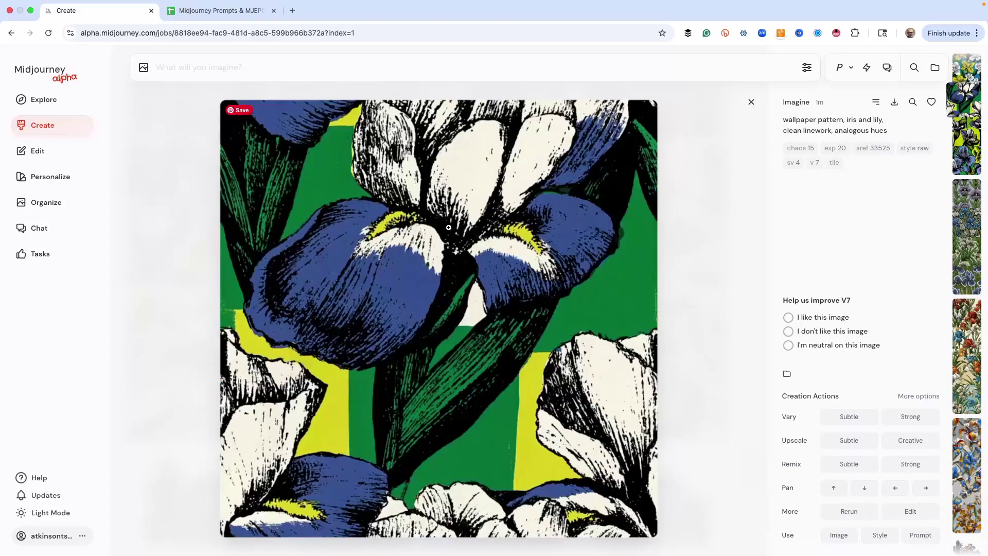
{"action": "key", "text": "Right"}
{"action": "key", "text": "Right"}
{"action": "key", "text": "Right"}
{"action": "key", "text": "Right"}
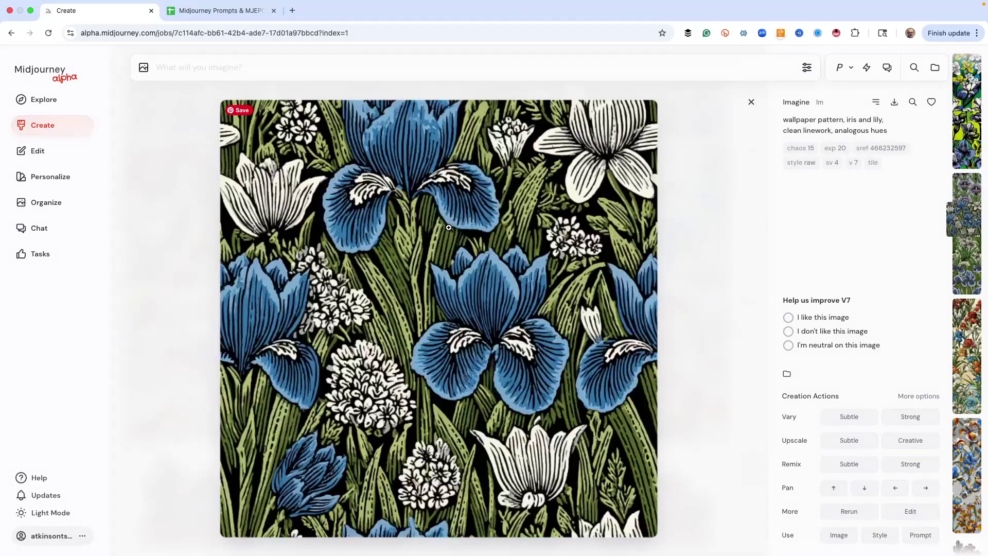
- Find the lavender linocut iris tile on pale blue stripes and request Vary Subtle and Vary Strong
{"action": "key", "text": "Right"}
{"action": "key", "text": "Right"}
{"action": "key", "text": "Right"}
{"action": "key", "text": "Right"}
{"action": "key", "text": "Right"}
{"action": "key", "text": "Right"}
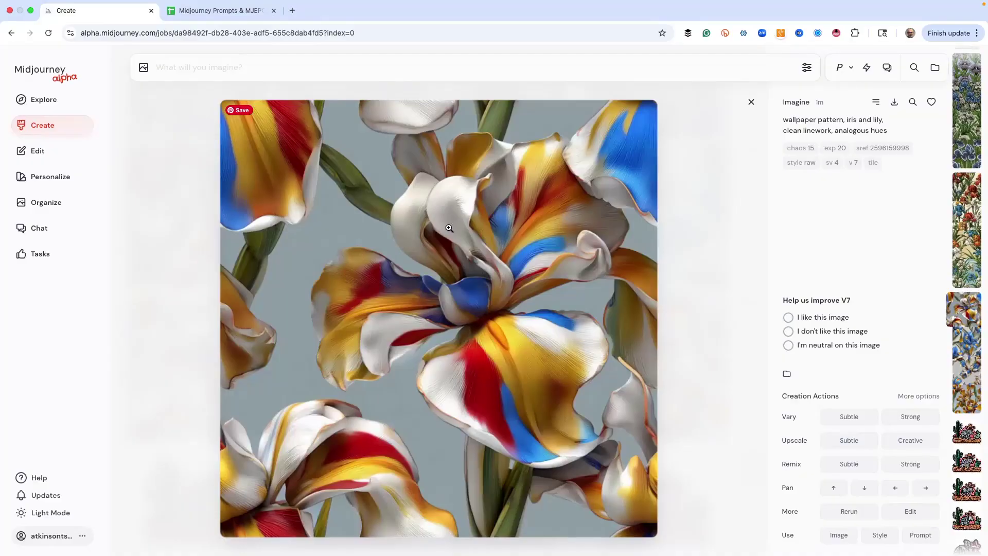
{"action": "key", "text": "Right"}
{"action": "key", "text": "Right"}
{"action": "key", "text": "Left"}
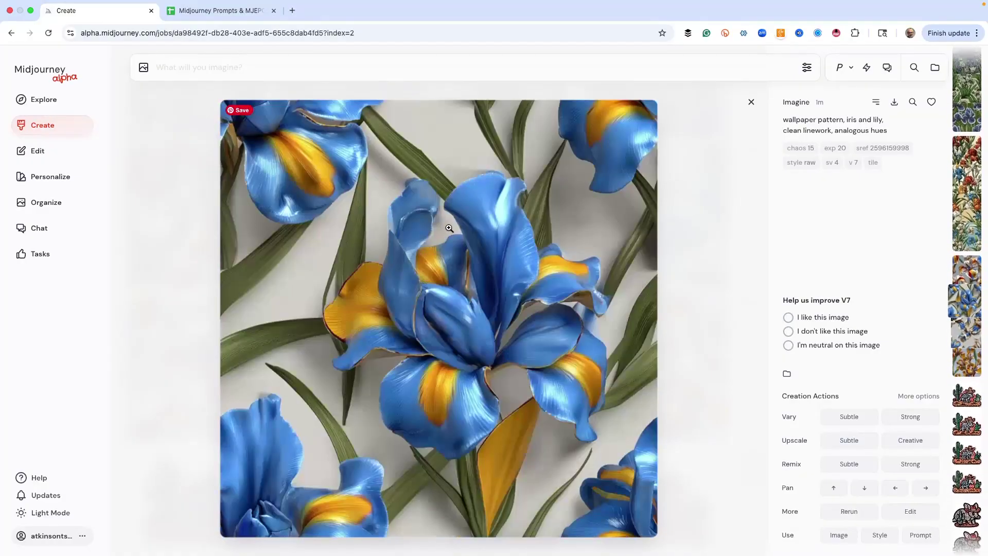
{"action": "key", "text": "Right"}
{"action": "key", "text": "Right"}
{"action": "key", "text": "Right"}
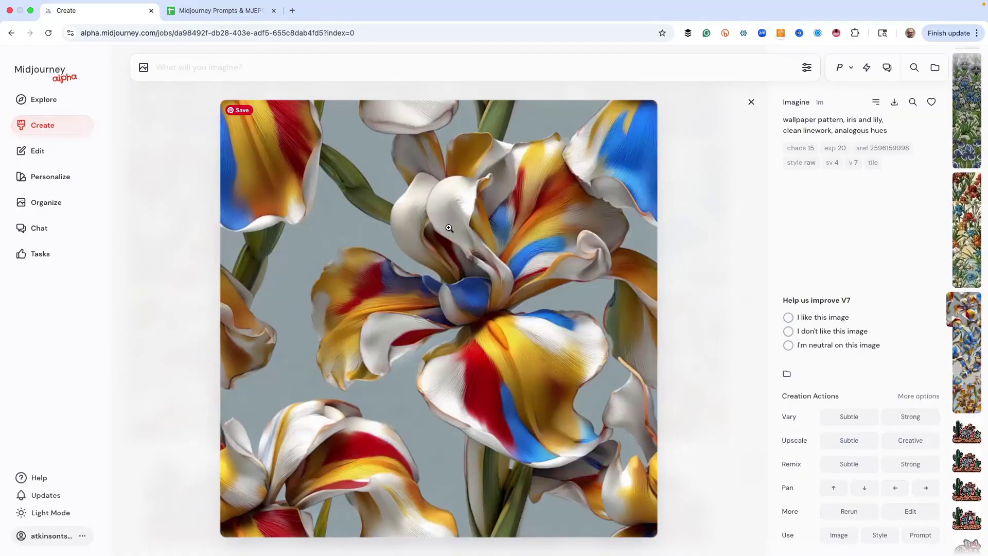
{"action": "key", "text": "Right"}
{"action": "key", "text": "Right"}
{"action": "key", "text": "Right"}
{"action": "key", "text": "Right"}
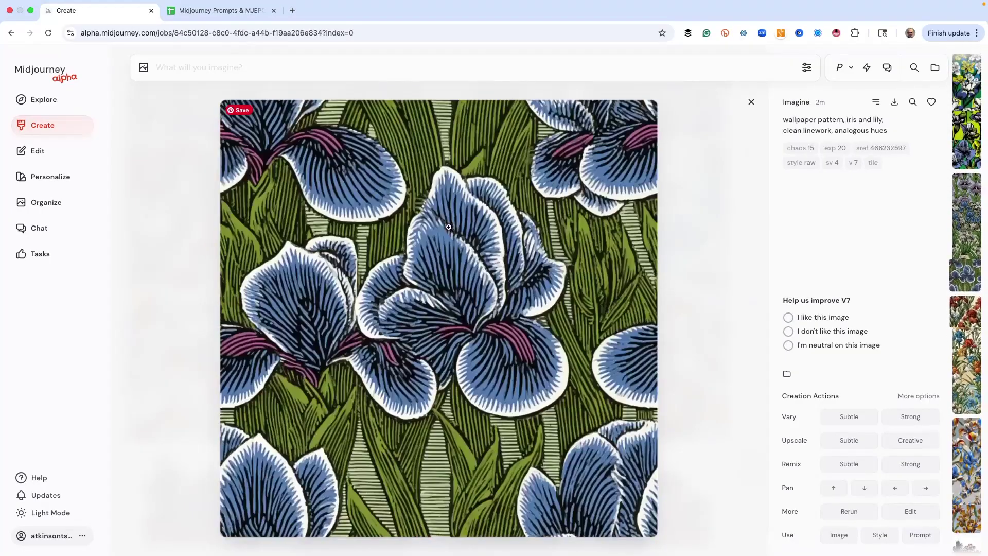
{"action": "key", "text": "Left"}
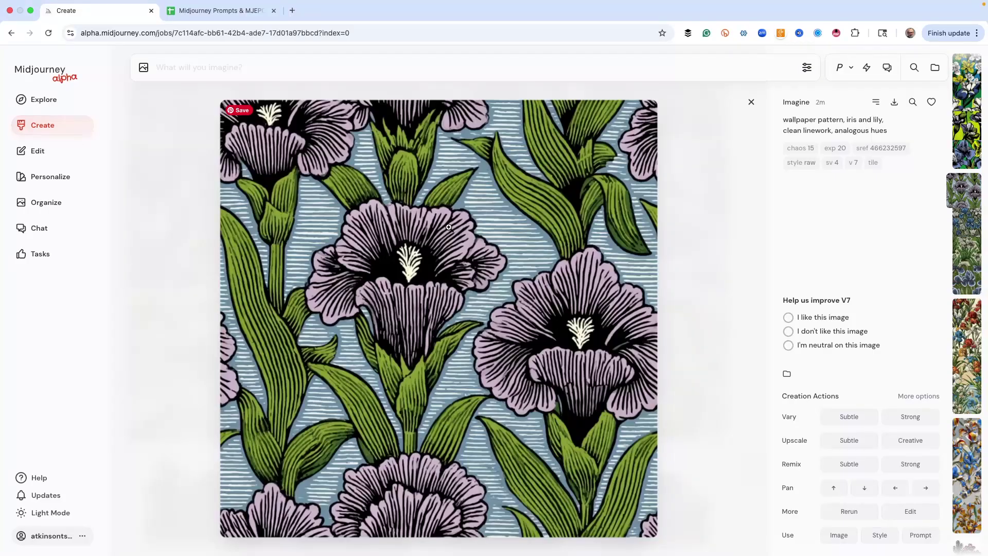
{"action": "left_click", "coordinate": [855, 417]}
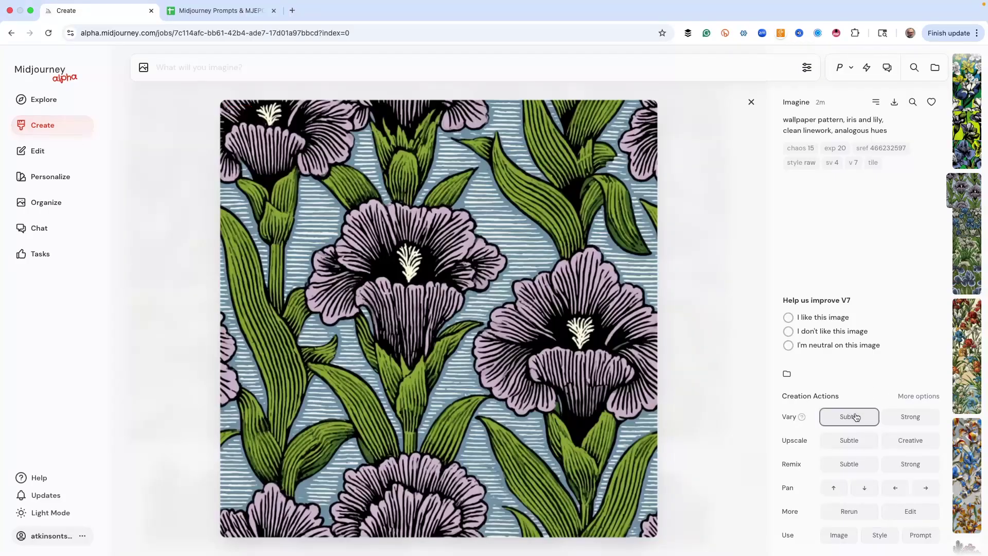
{"action": "left_click", "coordinate": [885, 415]}
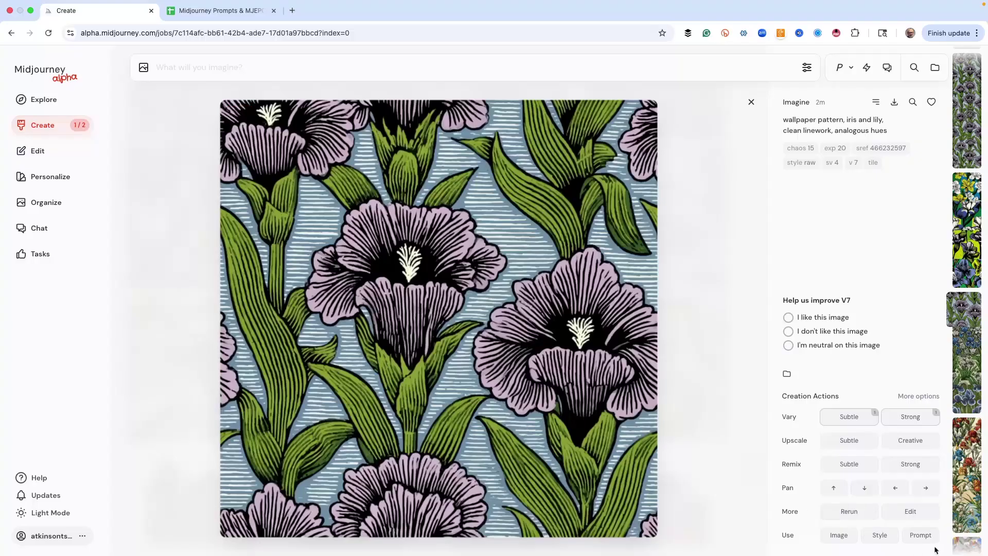
- Resubmit the sref 466232597 wallpaper prompt with --sw {30, 60, 80, 300, 600, 1000} appended
{"action": "left_click", "coordinate": [921, 535]}
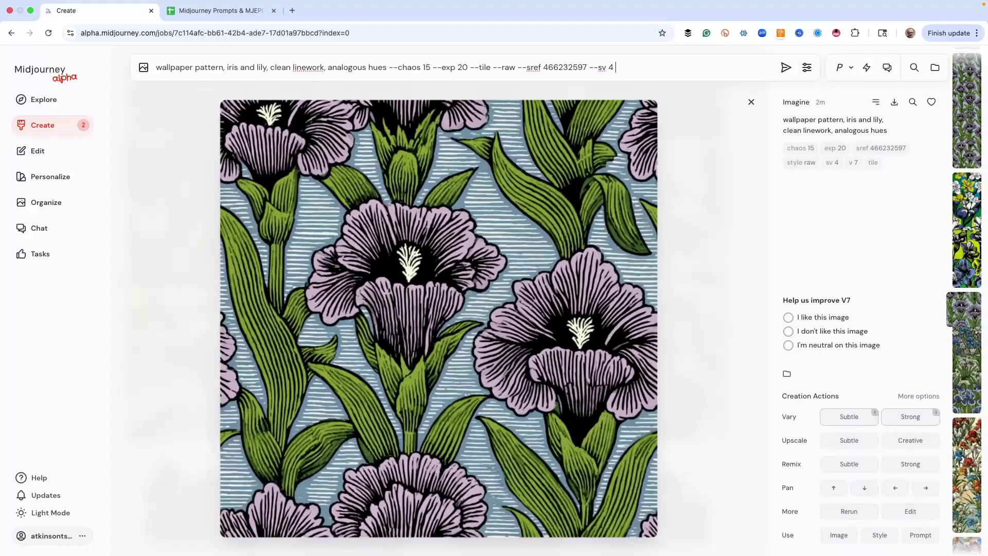
{"action": "type", "text": "--sw"}
{"action": "type", "text": "{"}
{"action": "type", "text": "30,"}
{"action": "type", "text": "60, 80, 300, 600,"}
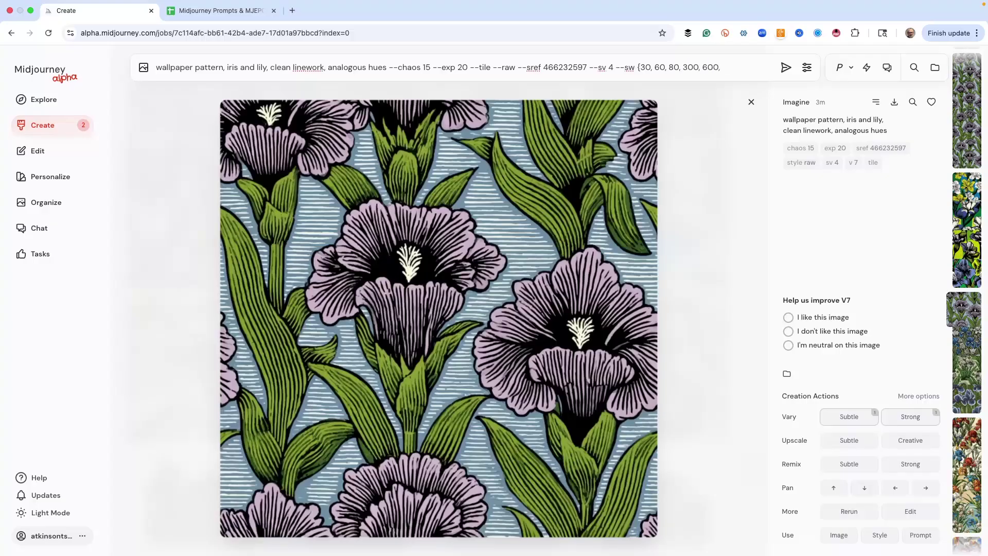
{"action": "type", "text": " 1000}"}
{"action": "key", "text": "Return"}
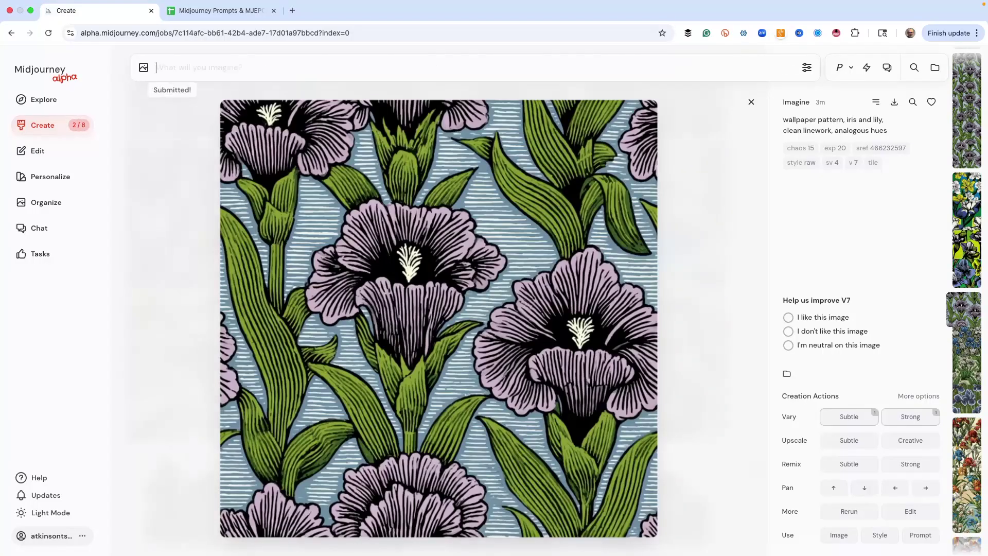
- Enlarge the embroidered-iris variation from the Create grid and step through to the sw 30 purple irises
{"action": "left_click", "coordinate": [43, 128]}
{"action": "scroll", "coordinate": [522, 252], "scroll_direction": "down", "scroll_amount": 1}
{"action": "scroll", "coordinate": [521, 252], "scroll_direction": "down", "scroll_amount": 8}
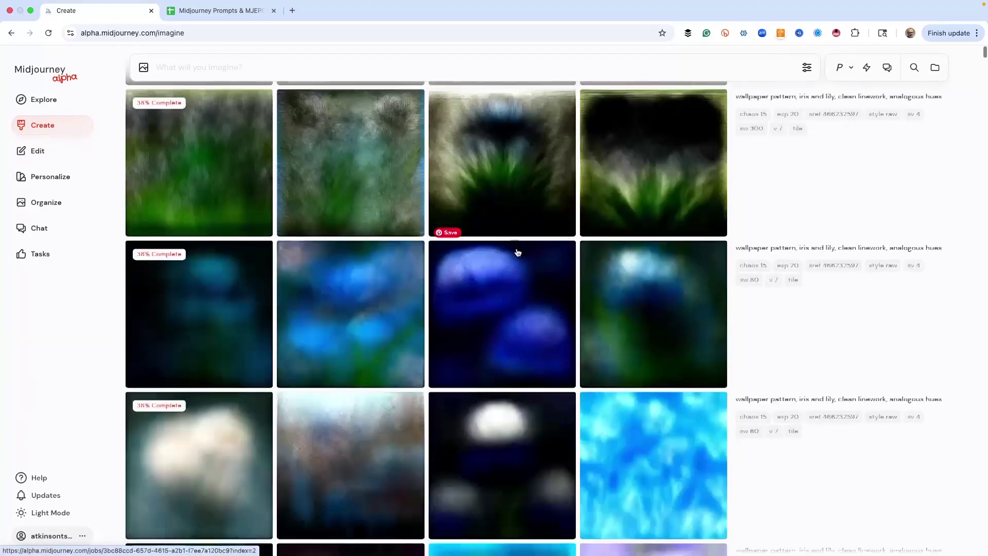
{"action": "scroll", "coordinate": [523, 252], "scroll_direction": "down", "scroll_amount": 5}
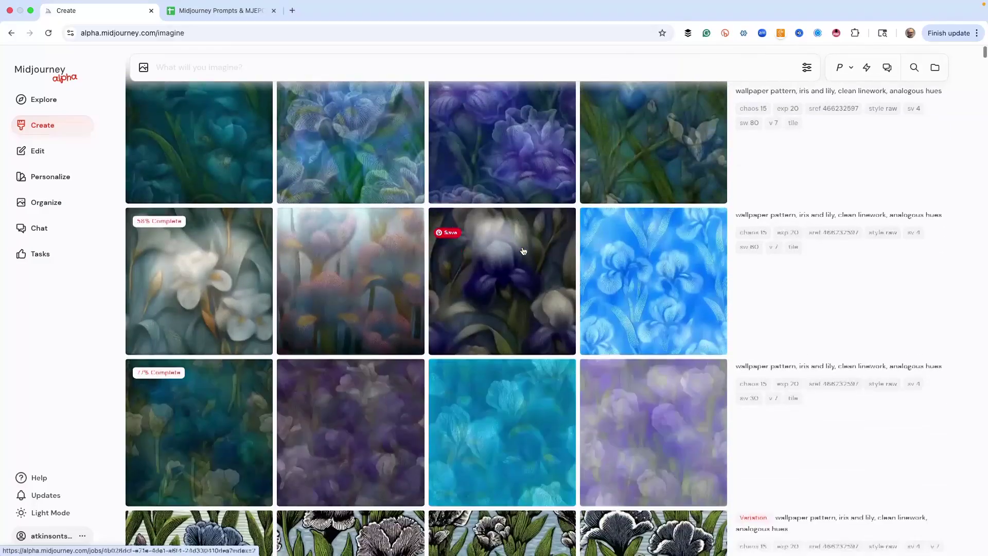
{"action": "scroll", "coordinate": [523, 252], "scroll_direction": "down", "scroll_amount": 3}
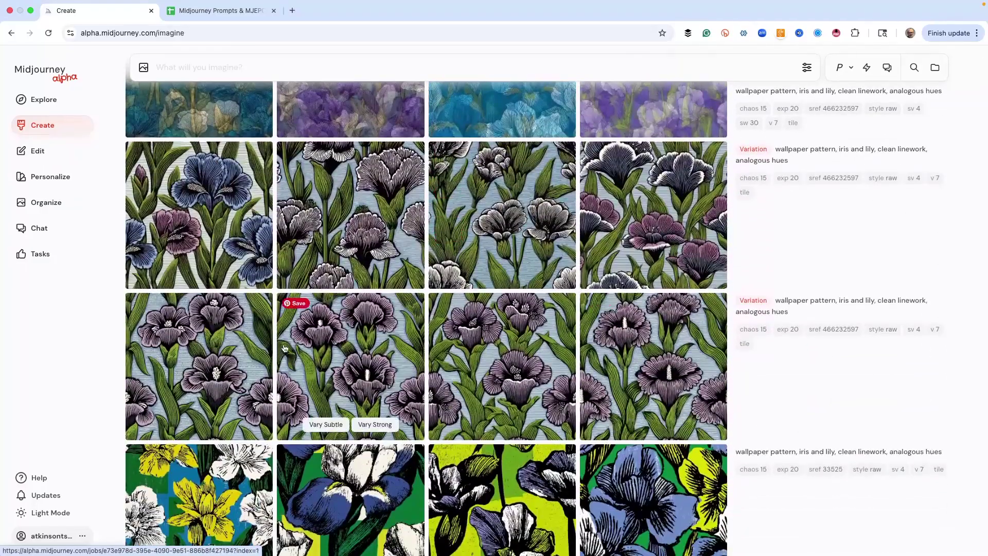
{"action": "left_click", "coordinate": [411, 359]}
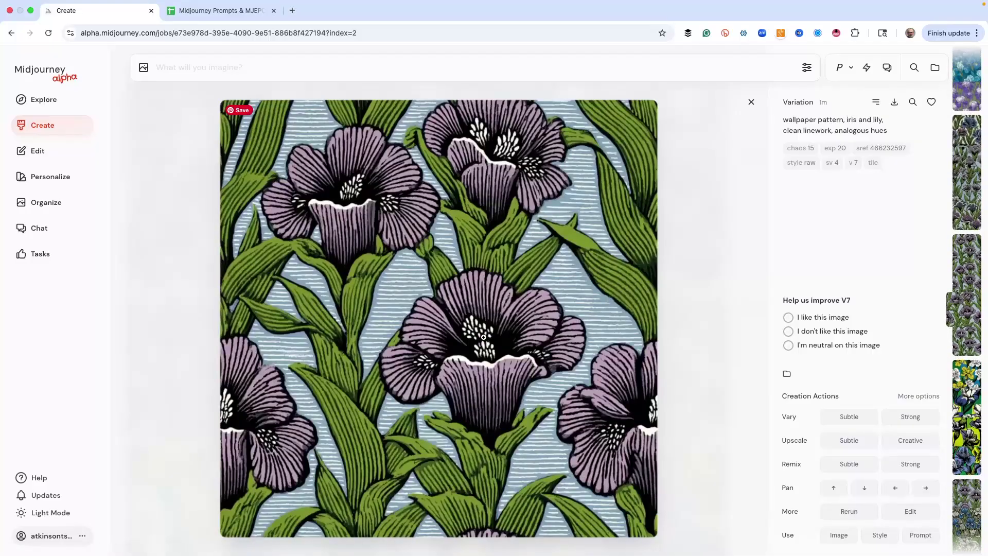
{"action": "key", "text": "Right"}
{"action": "key", "text": "Left"}
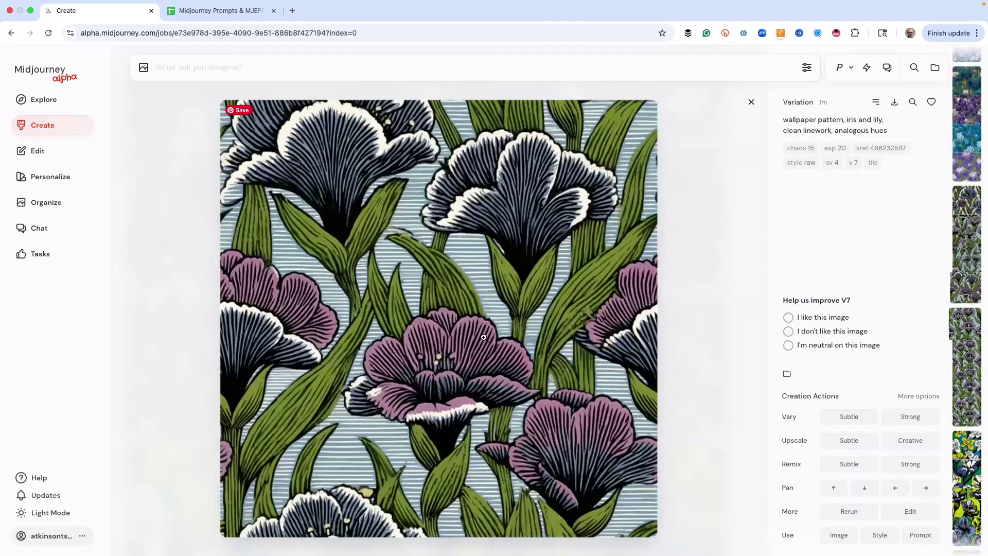
{"action": "key", "text": "Left"}
{"action": "key", "text": "Left"}
{"action": "key", "text": "Left"}
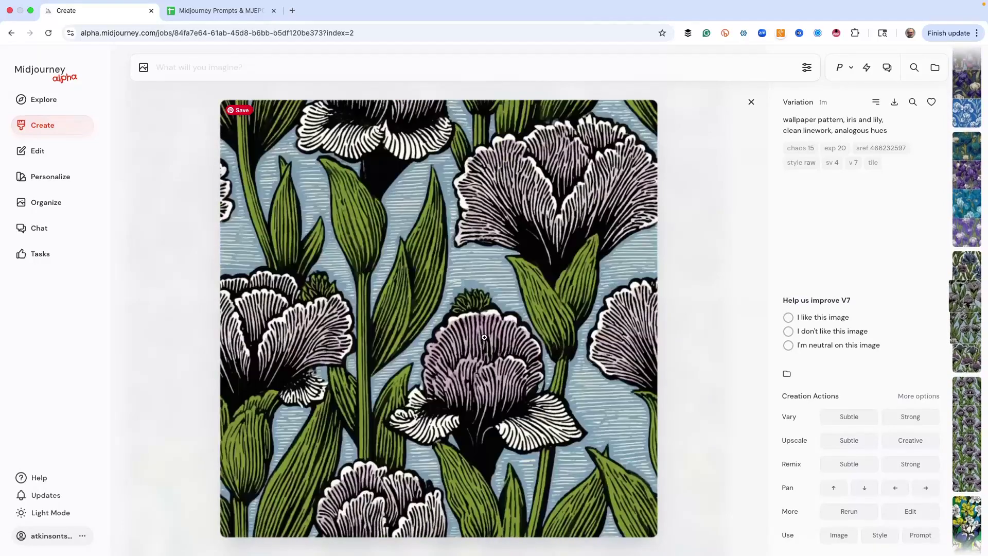
{"action": "key", "text": "Left"}
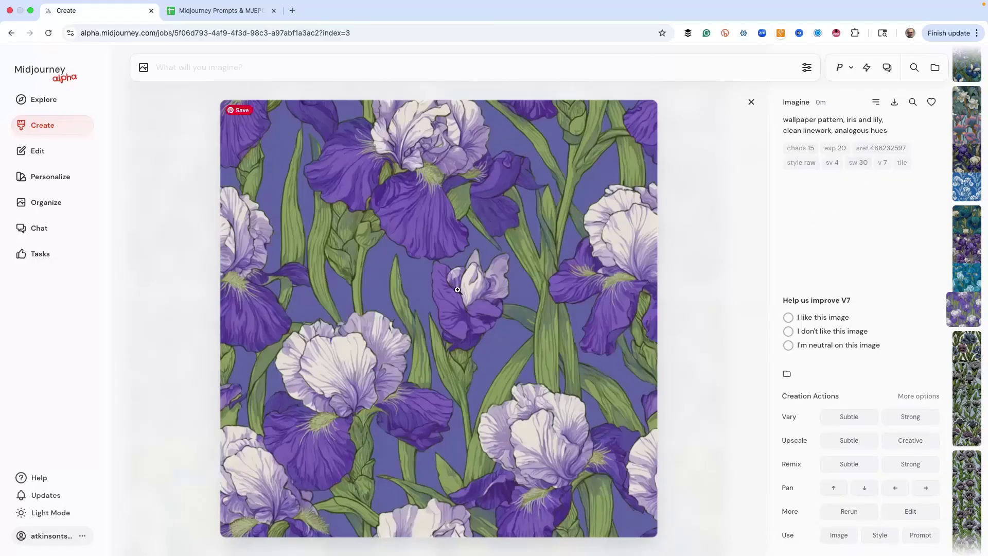
- Request subtle and strong variations of the teal and blue iris tile from the sw 30 set
{"action": "key", "text": "Right"}
{"action": "key", "text": "Left"}
{"action": "key", "text": "Left"}
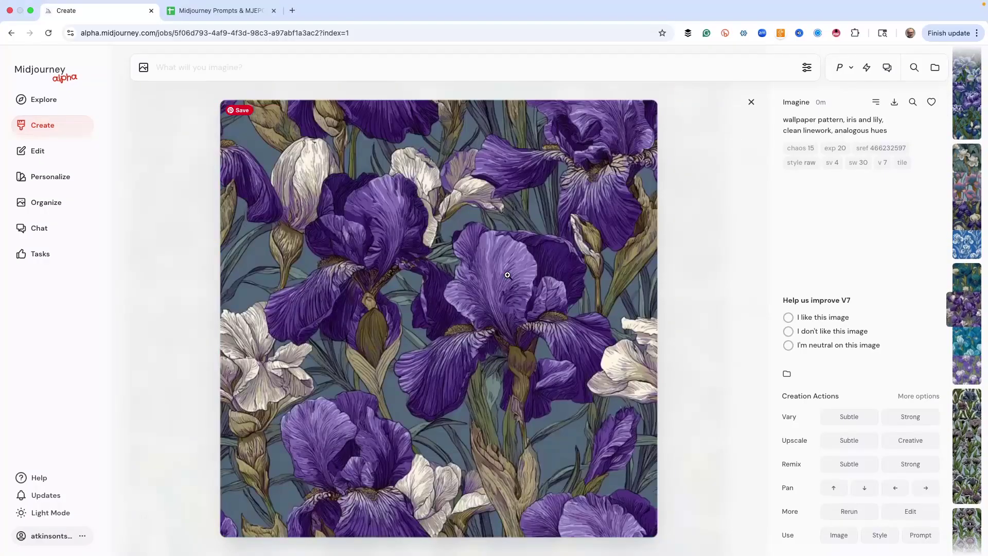
{"action": "key", "text": "Left"}
{"action": "key", "text": "Left"}
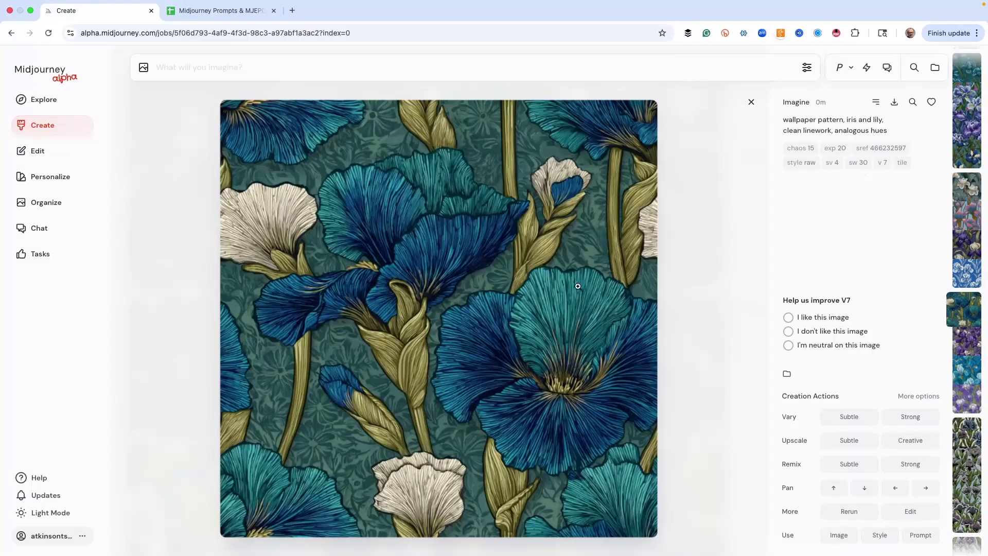
{"action": "left_click", "coordinate": [851, 415]}
{"action": "left_click", "coordinate": [898, 417]}
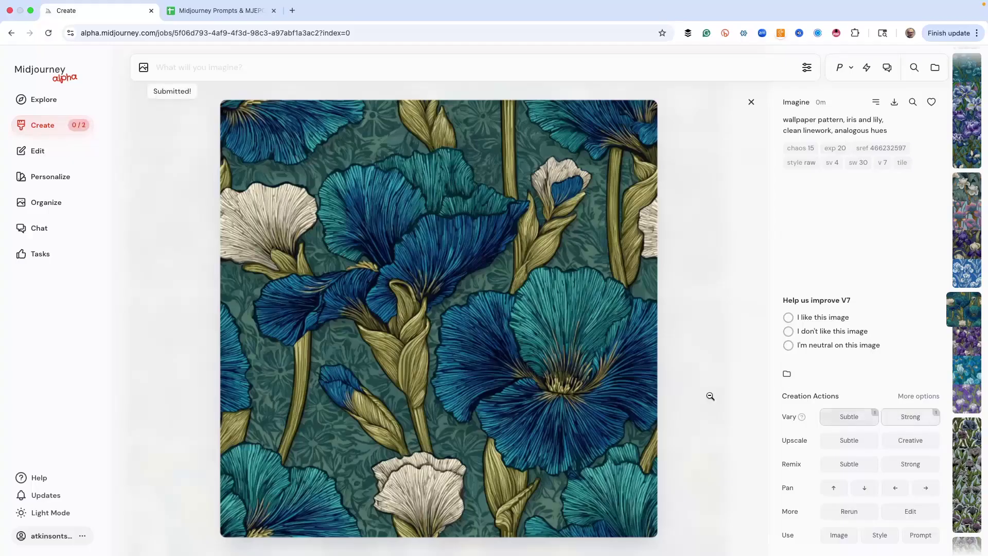
{"action": "scroll", "coordinate": [496, 381], "scroll_direction": "up", "scroll_amount": 1}
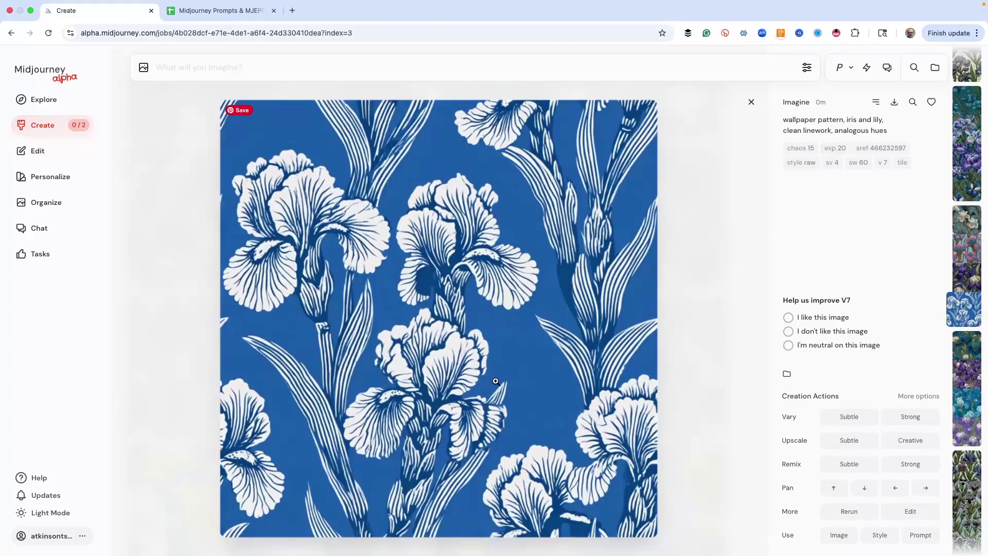
- Browse the sw 60 and higher style-weight results, including the pink striped iris tiles
{"action": "scroll", "coordinate": [495, 381], "scroll_direction": "up", "scroll_amount": 1}
{"action": "scroll", "coordinate": [497, 382], "scroll_direction": "up", "scroll_amount": 1}
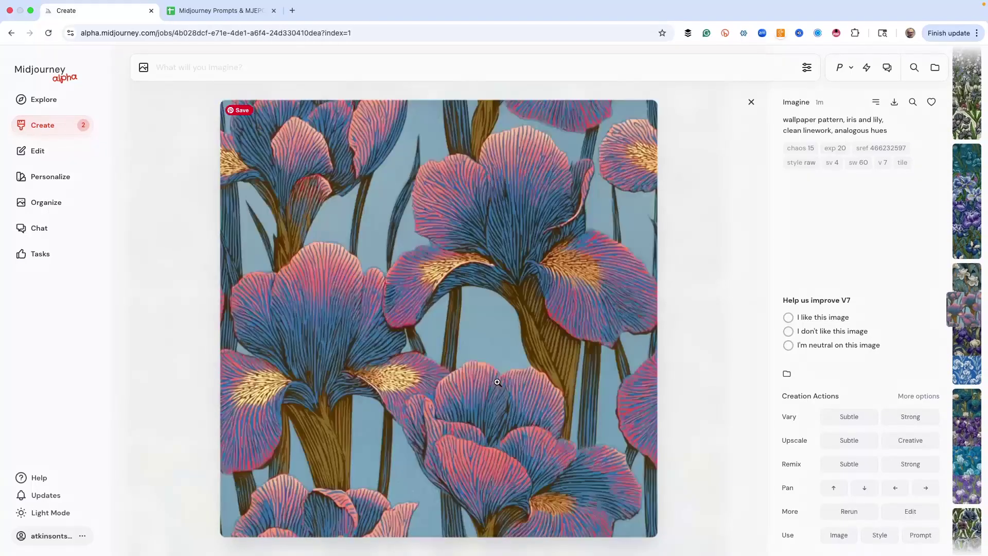
{"action": "scroll", "coordinate": [497, 382], "scroll_direction": "down", "scroll_amount": 2}
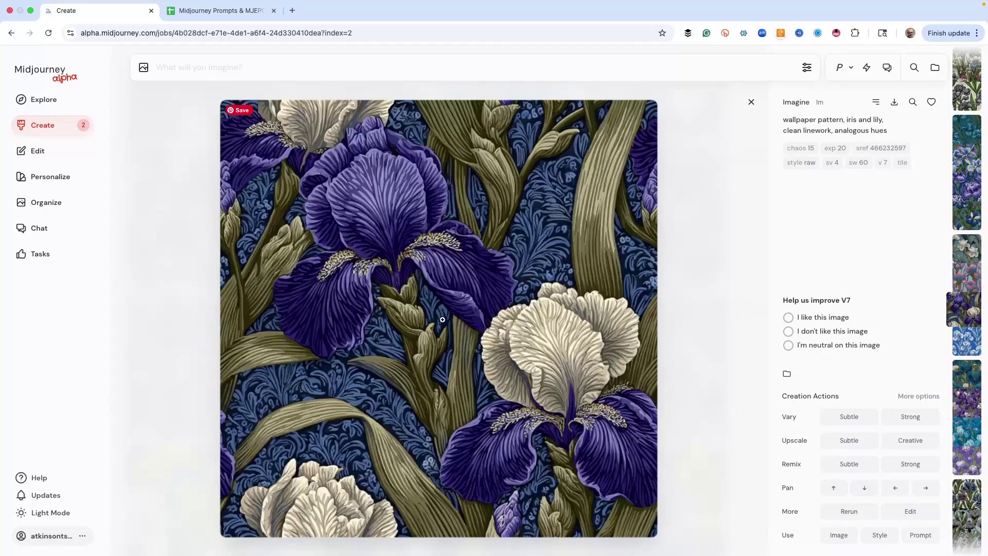
{"action": "scroll", "coordinate": [462, 329], "scroll_direction": "down", "scroll_amount": 3}
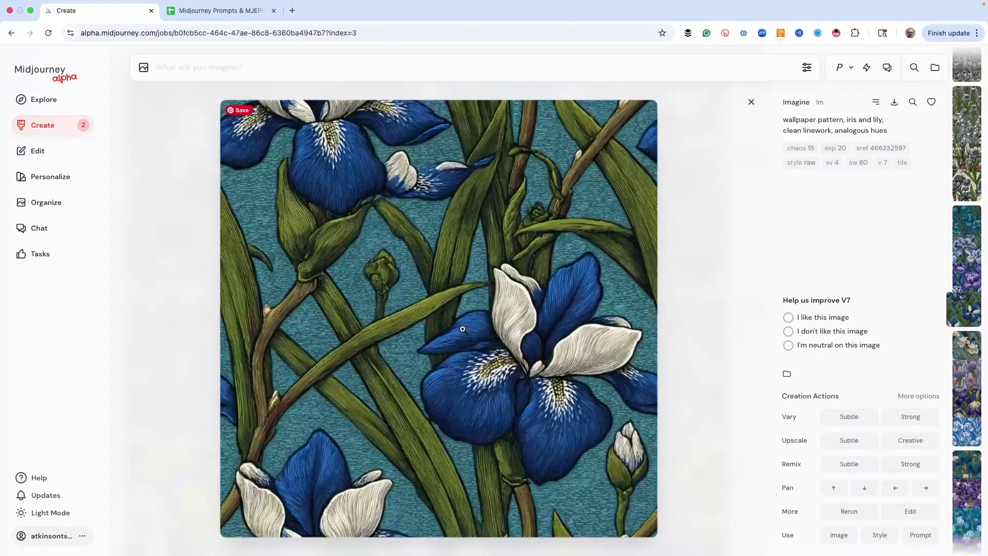
{"action": "scroll", "coordinate": [462, 329], "scroll_direction": "up", "scroll_amount": 1}
{"action": "scroll", "coordinate": [463, 328], "scroll_direction": "up", "scroll_amount": 2}
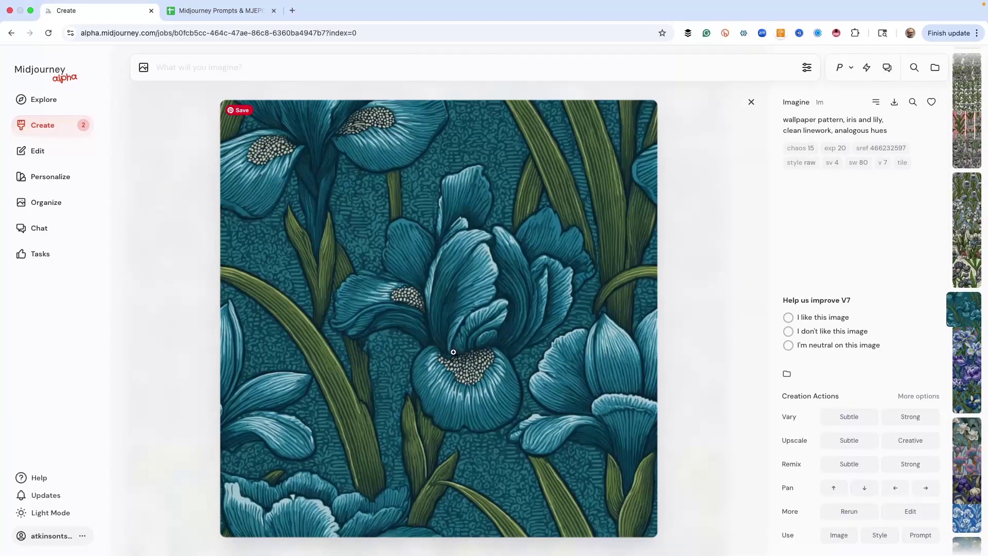
{"action": "key", "text": "Left"}
{"action": "key", "text": "Left"}
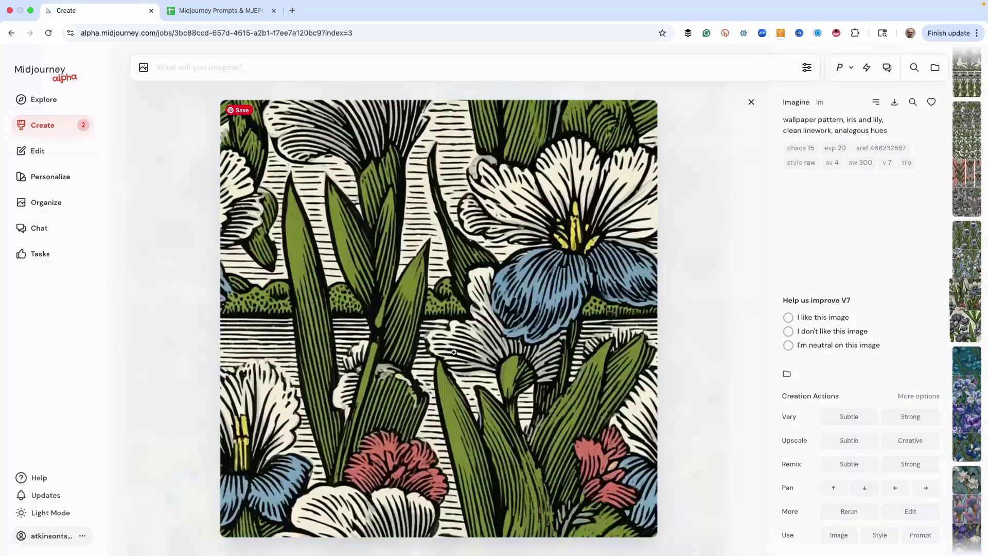
{"action": "key", "text": "Left"}
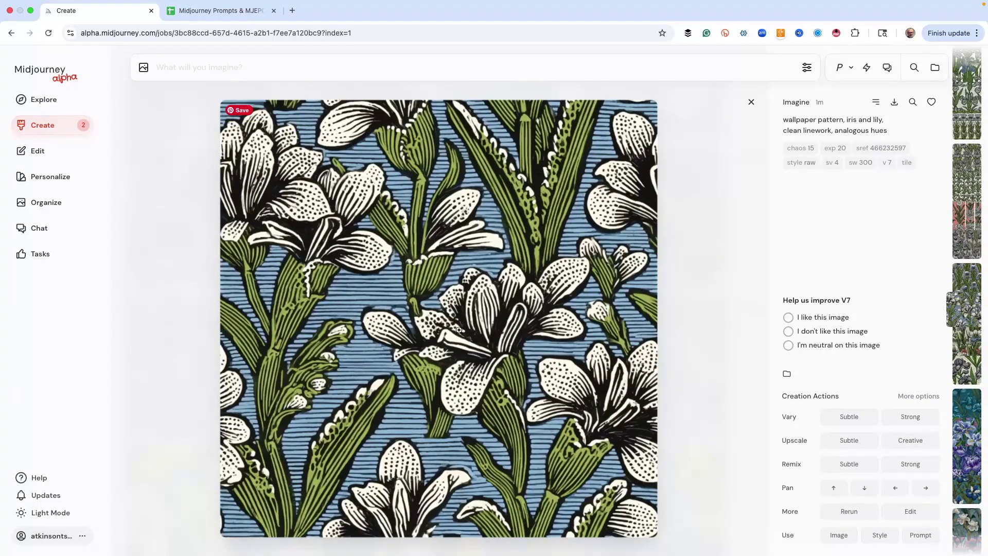
{"action": "key", "text": "Left"}
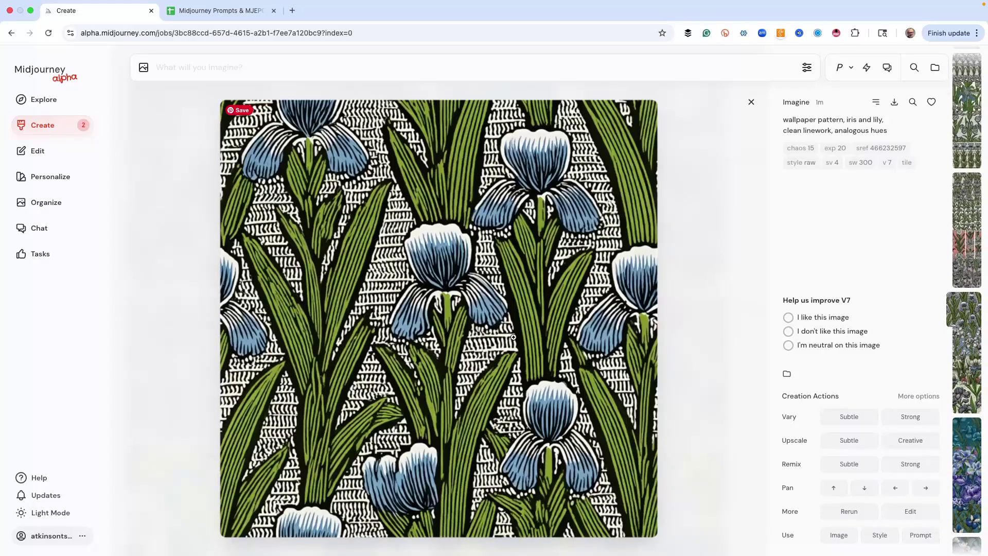
{"action": "key", "text": "Left"}
{"action": "key", "text": "Left"}
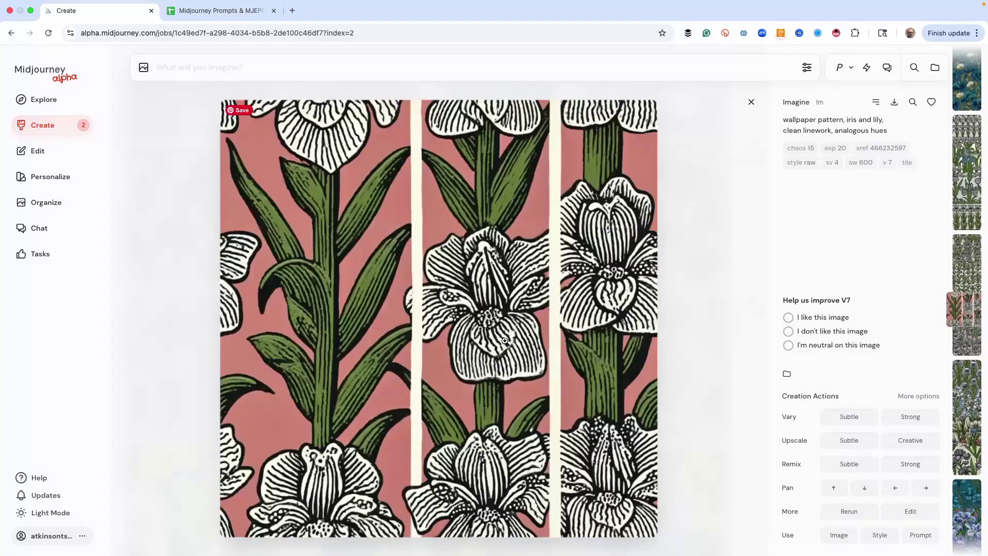
{"action": "key", "text": "Left"}
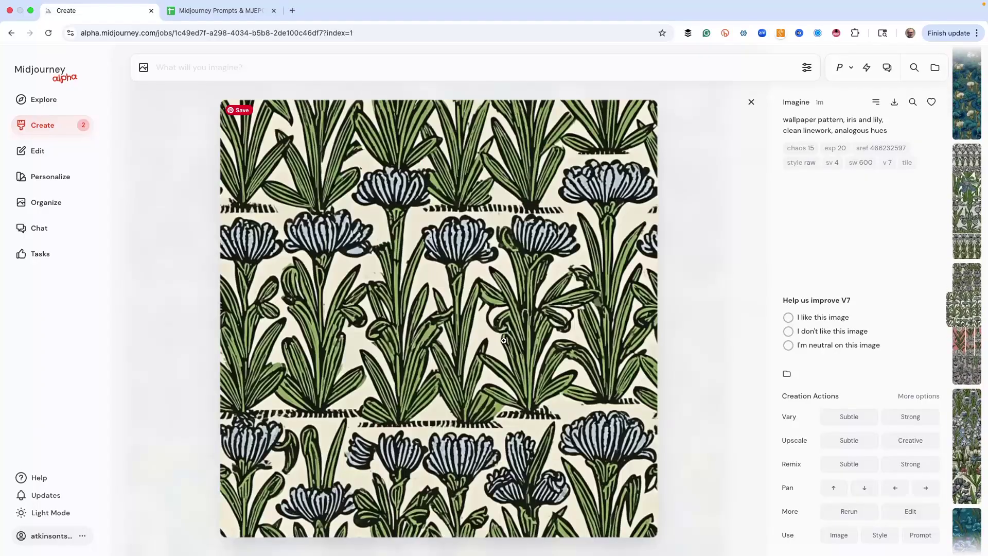
{"action": "key", "text": "Left"}
{"action": "key", "text": "Left"}
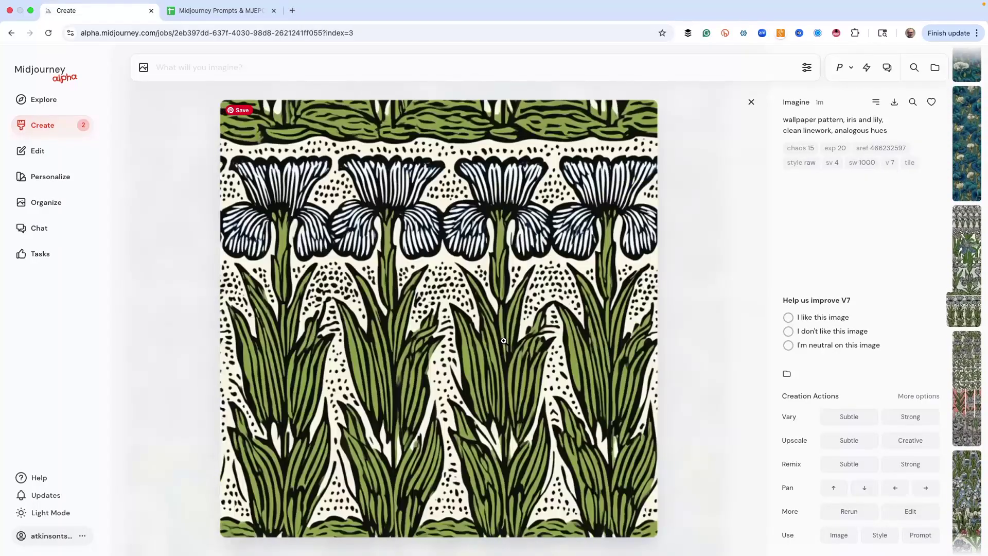
- Compare the sw 1000 black-and-white irises, then bring up options for the blue sw 30 variation
{"action": "key", "text": "Left"}
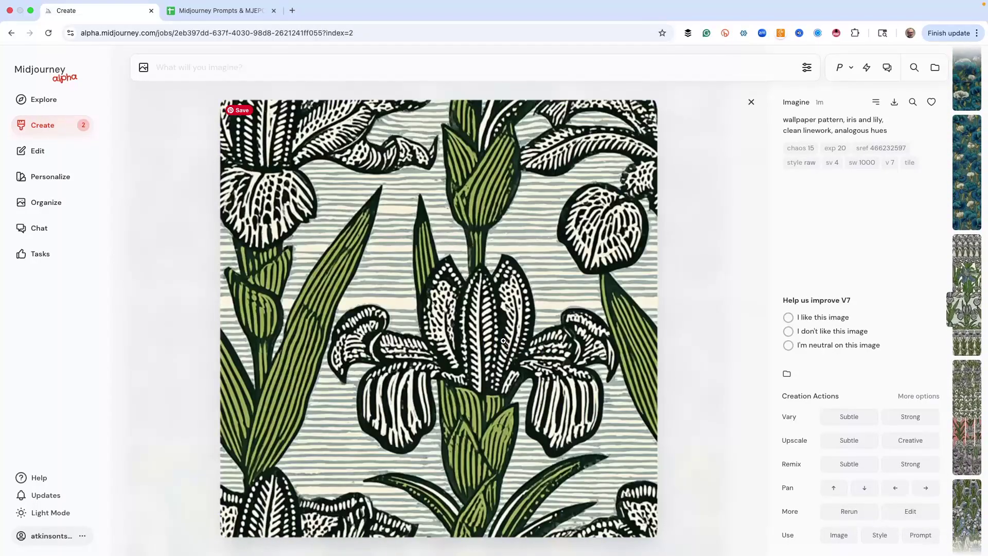
{"action": "key", "text": "Left"}
{"action": "key", "text": "Left"}
{"action": "key", "text": "Right"}
{"action": "key", "text": "Left"}
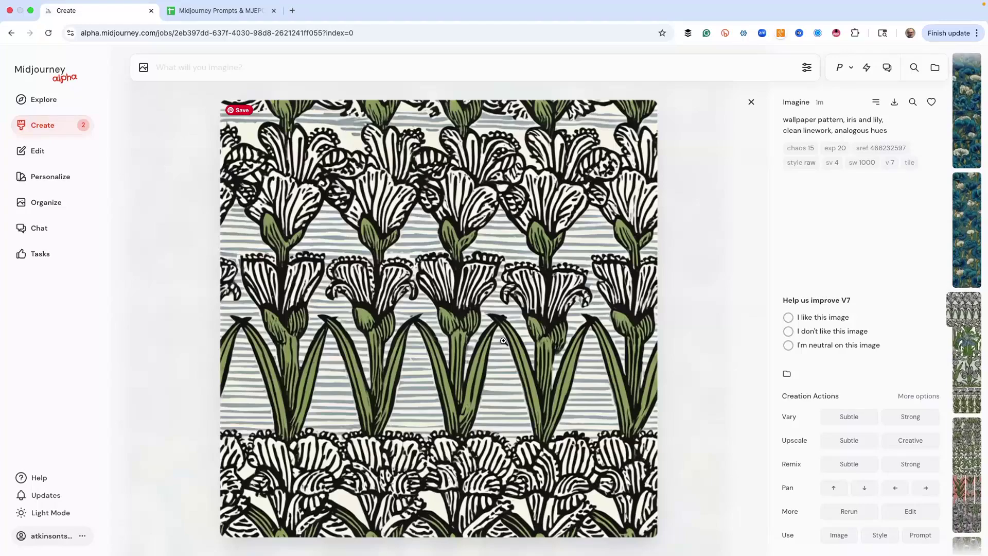
{"action": "key", "text": "Left"}
{"action": "key", "text": "Left"}
{"action": "key", "text": "Left"}
{"action": "key", "text": "Left"}
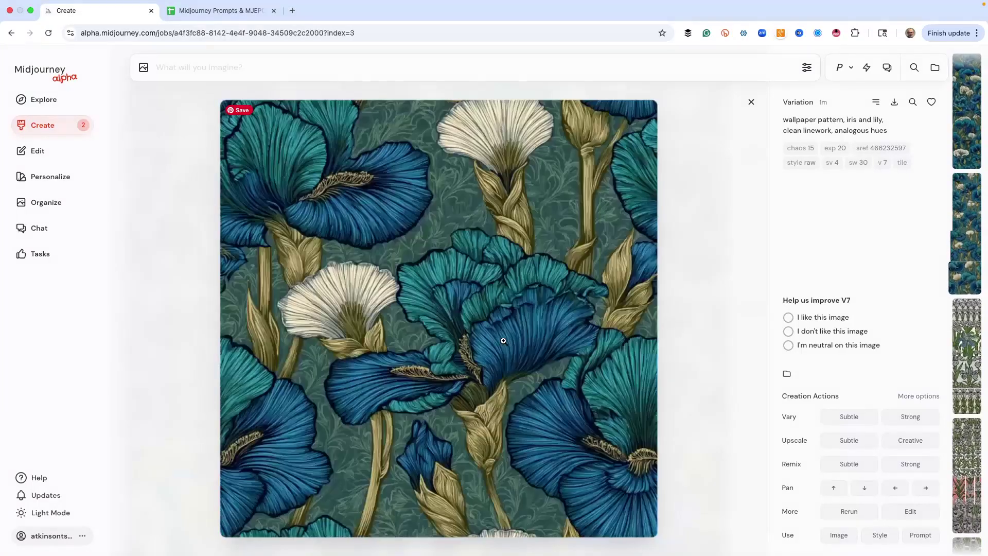
{"action": "key", "text": "Left"}
{"action": "key", "text": "Left"}
{"action": "key", "text": "Left"}
{"action": "key", "text": "Left"}
{"action": "key", "text": "Left"}
{"action": "key", "text": "Left"}
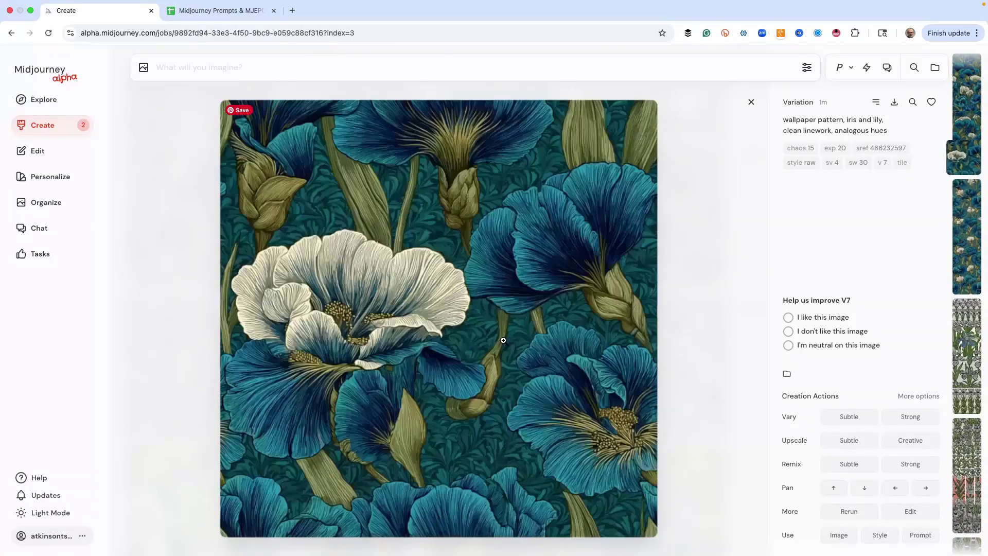
{"action": "key", "text": "Left"}
{"action": "key", "text": "Left"}
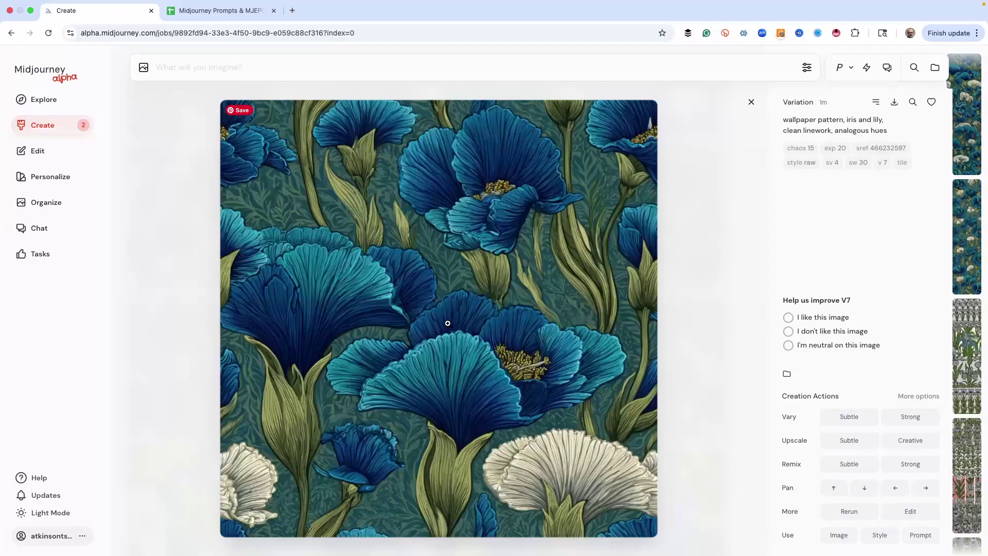
{"action": "right_click", "coordinate": [411, 287]}
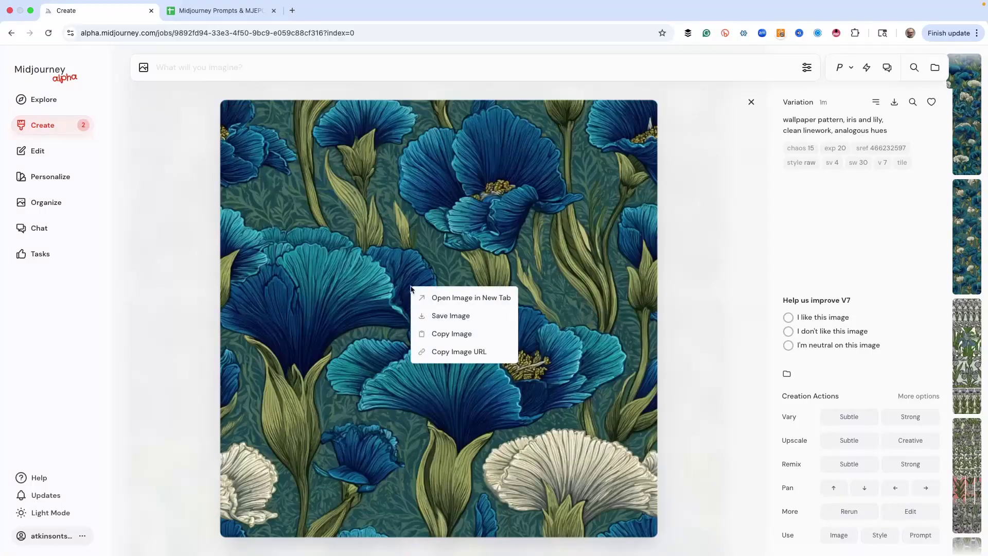
- Open the favourite image full size in a new tab, then return to the Midjourney results
{"action": "left_click", "coordinate": [461, 303]}
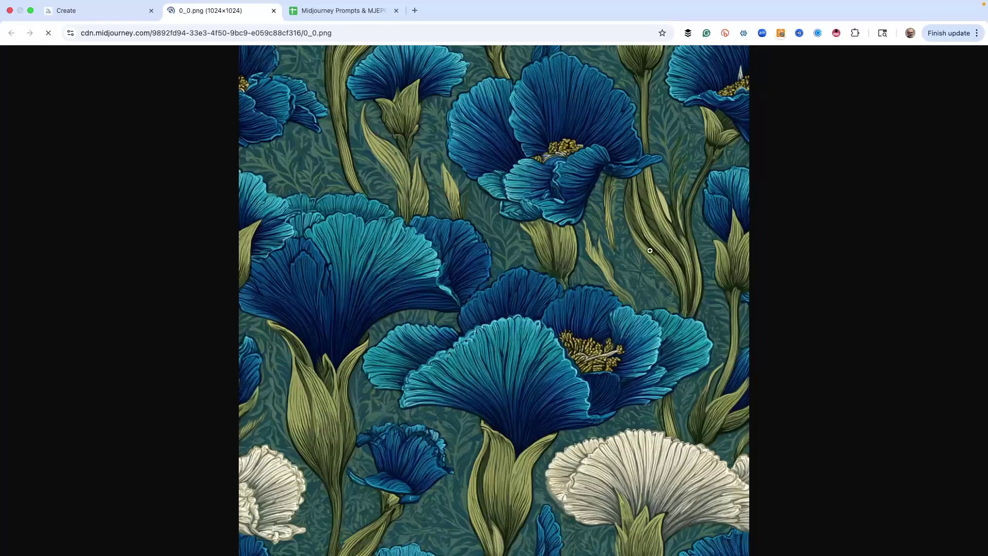
{"action": "left_click", "coordinate": [122, 16]}
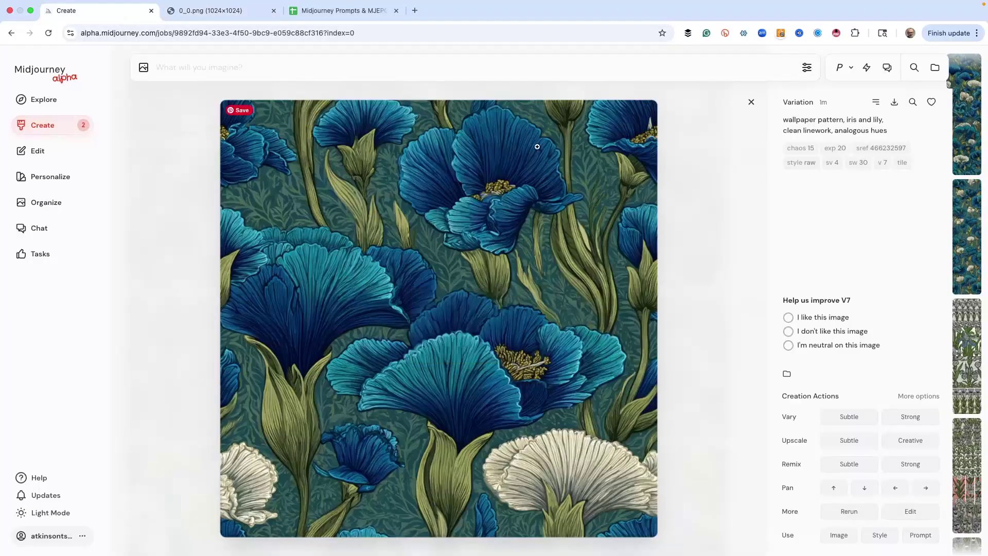
{"action": "key", "text": "Right"}
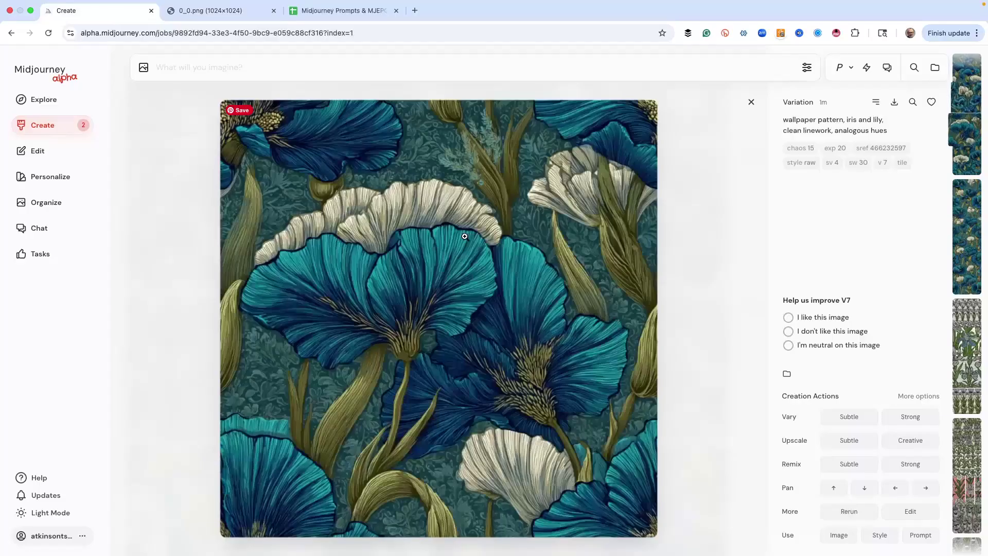
- Arrow through the pink striped iris and sw 300 results back to the teal iris sw 80 tile
{"action": "key", "text": "Right"}
{"action": "key", "text": "Right"}
{"action": "key", "text": "Right"}
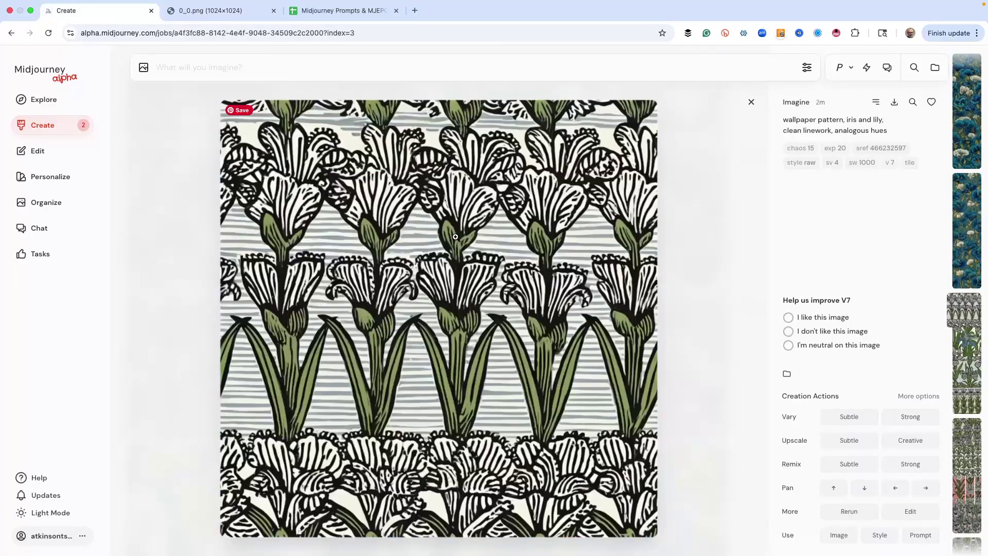
{"action": "key", "text": "Right"}
{"action": "key", "text": "Right"}
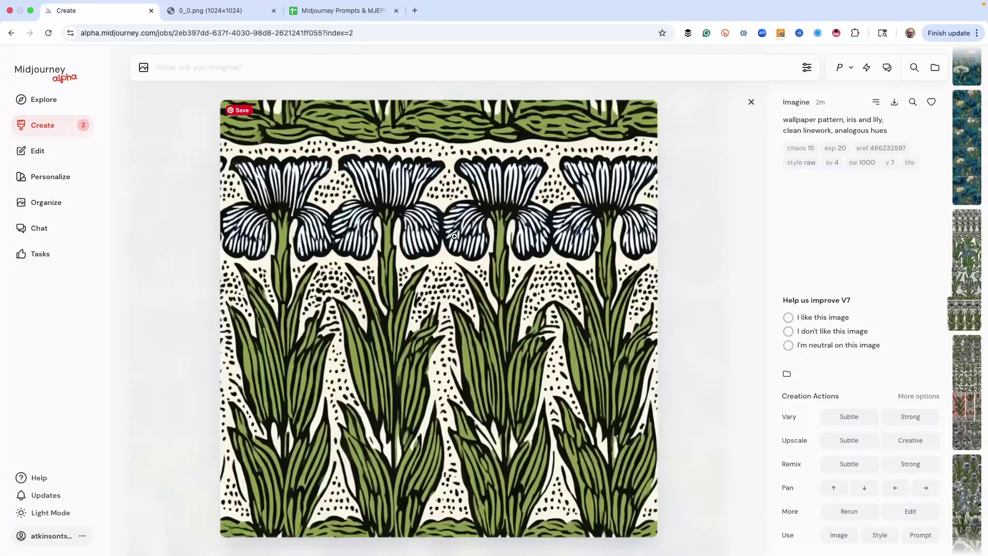
{"action": "key", "text": "Right"}
{"action": "key", "text": "Right"}
{"action": "key", "text": "Right"}
{"action": "key", "text": "Right"}
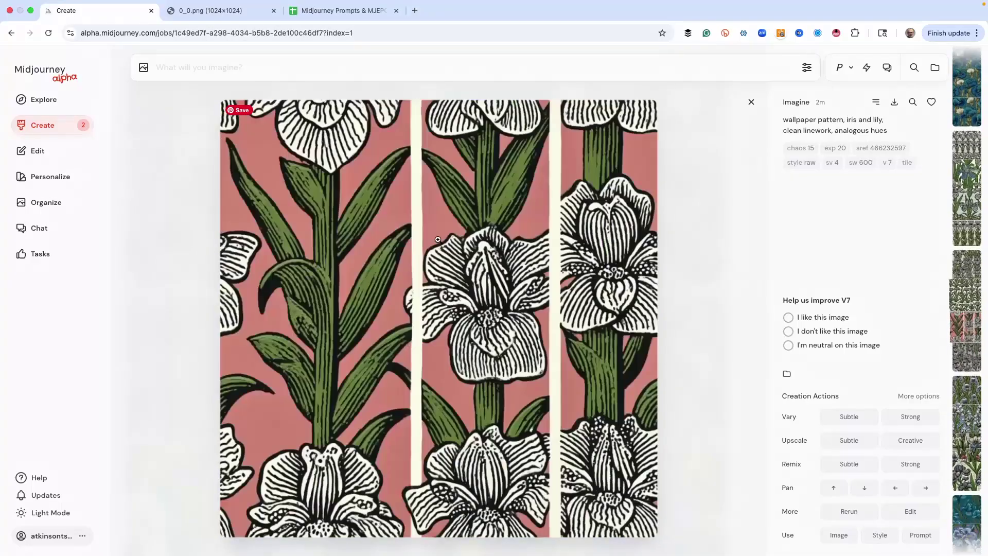
{"action": "key", "text": "Right"}
{"action": "key", "text": "Right"}
{"action": "key", "text": "Left"}
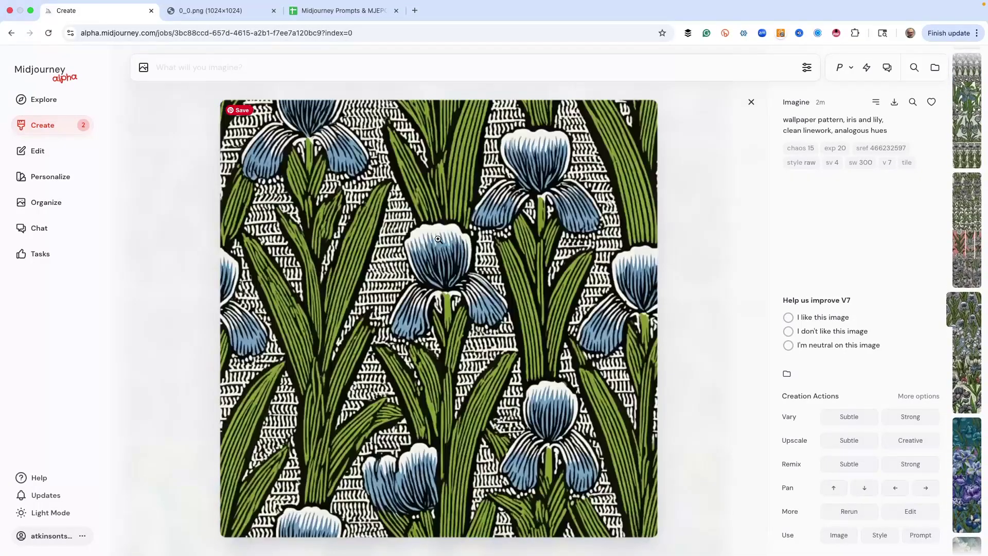
{"action": "key", "text": "Right"}
{"action": "key", "text": "Right"}
{"action": "key", "text": "Right"}
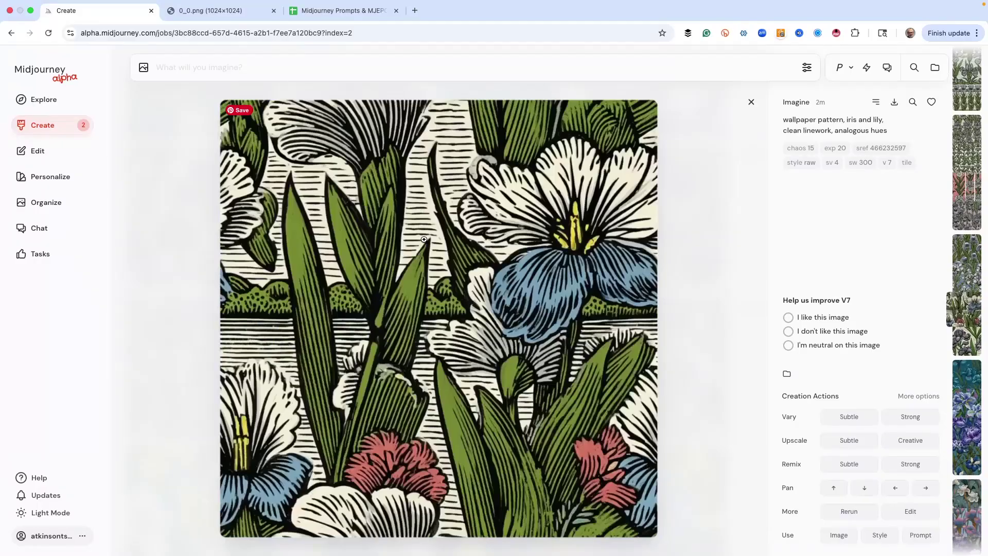
{"action": "key", "text": "Right"}
{"action": "key", "text": "Right"}
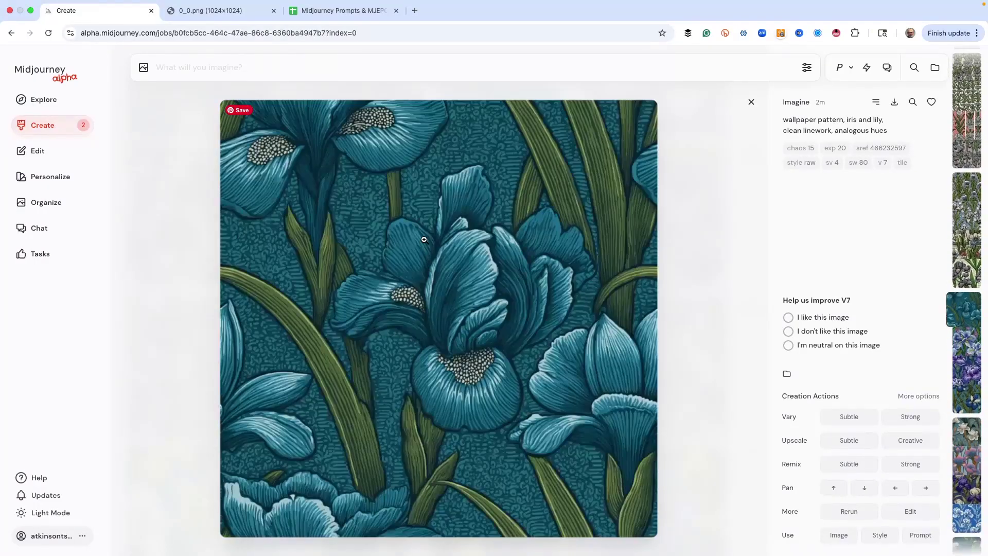
{"action": "key", "text": "Right"}
{"action": "key", "text": "Right"}
{"action": "key", "text": "Right"}
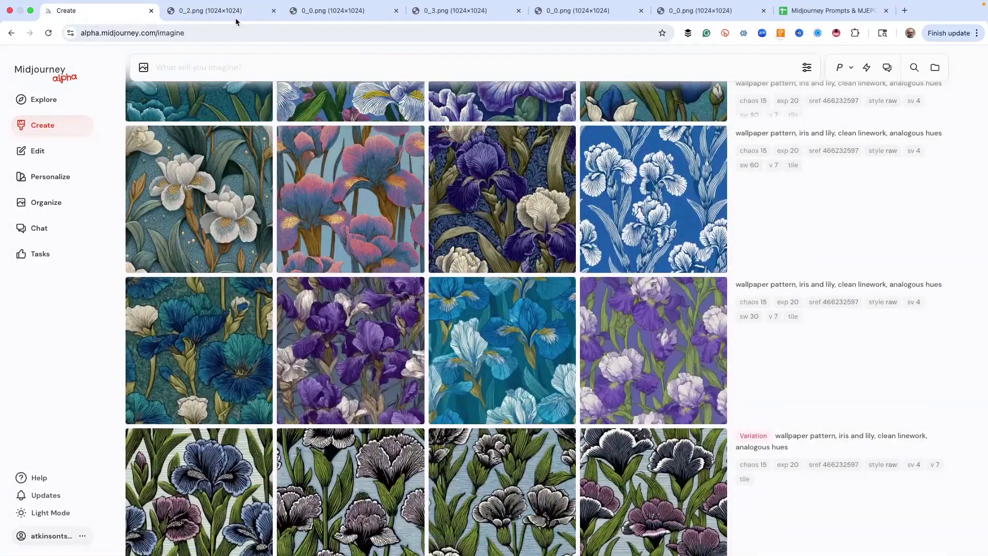
- Compare the purple, teal, blue poppy-like and blue iris candidate tabs, ending on the white iris tile
{"action": "left_click", "coordinate": [235, 16]}
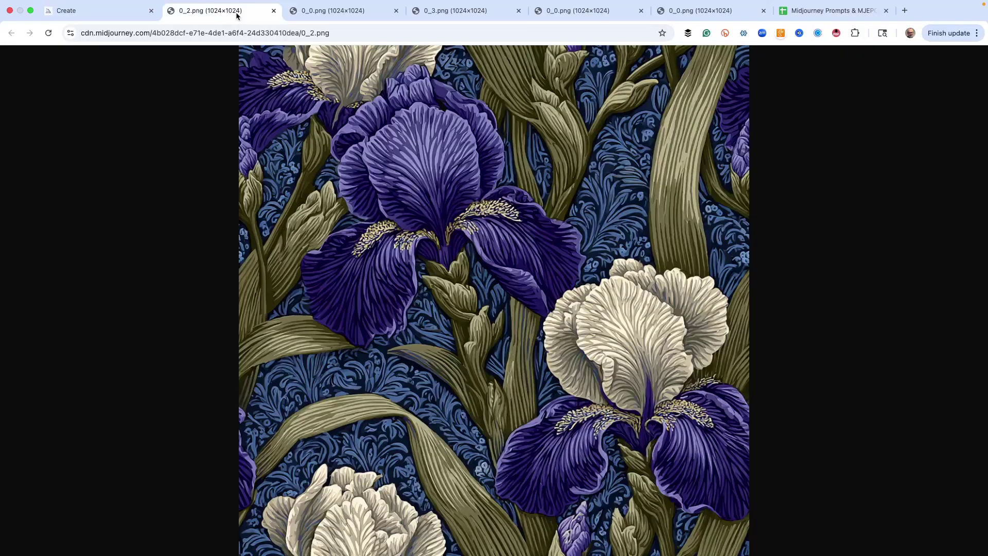
{"action": "left_click", "coordinate": [329, 14]}
{"action": "left_click", "coordinate": [445, 14]}
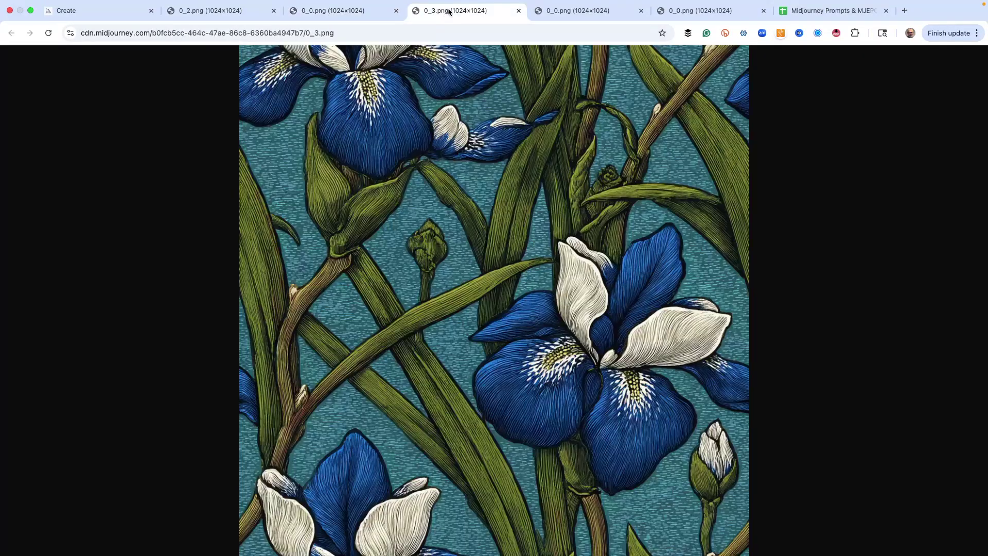
{"action": "left_click", "coordinate": [577, 14]}
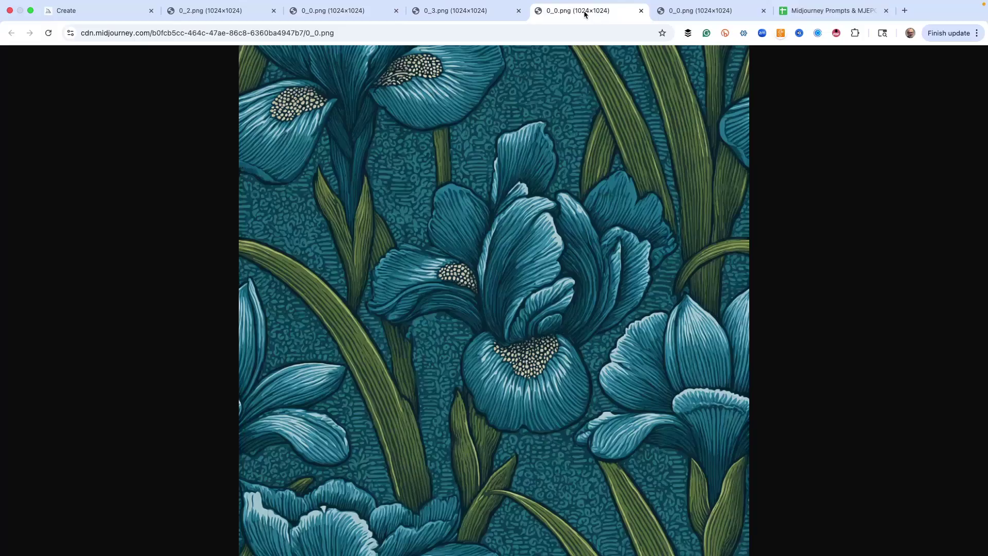
{"action": "left_click", "coordinate": [701, 14]}
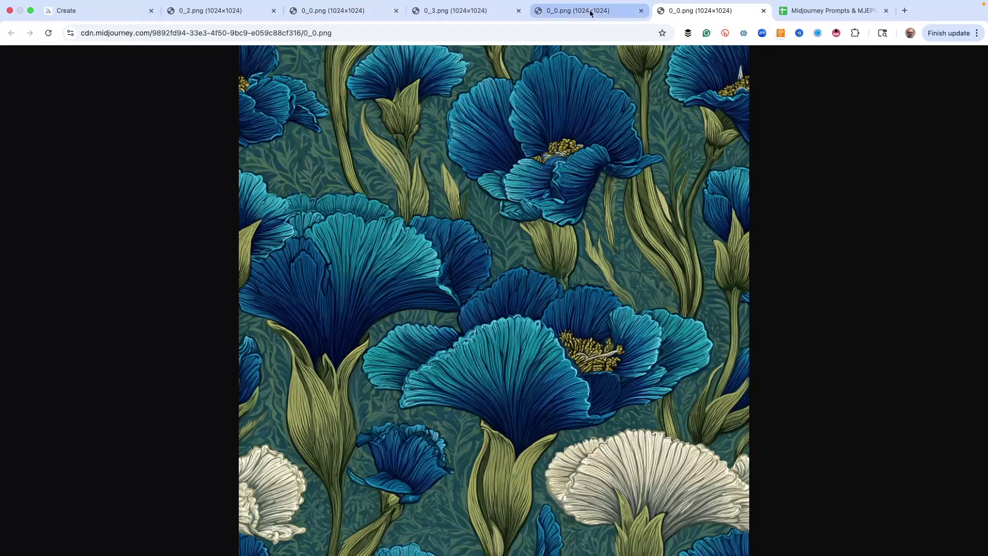
{"action": "left_click", "coordinate": [456, 11]}
{"action": "left_click", "coordinate": [330, 11]}
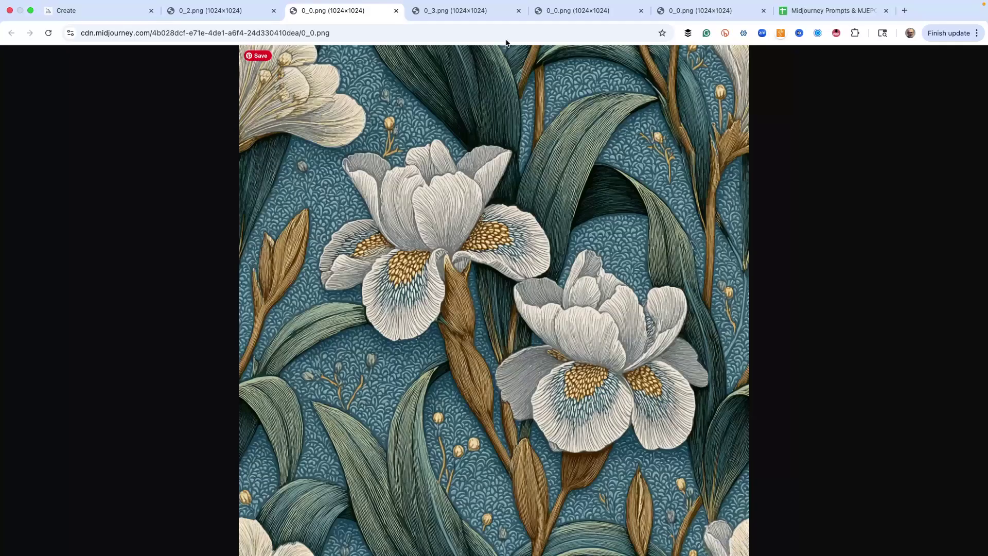
- Switch to the 0_3.png tab showing deep-blue and white irises on textured teal
{"action": "left_click", "coordinate": [483, 11]}
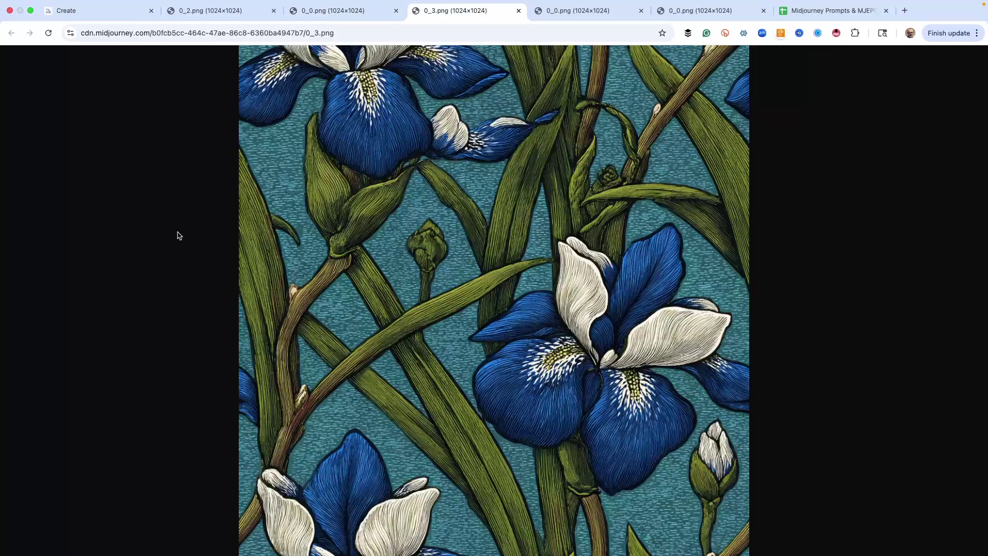